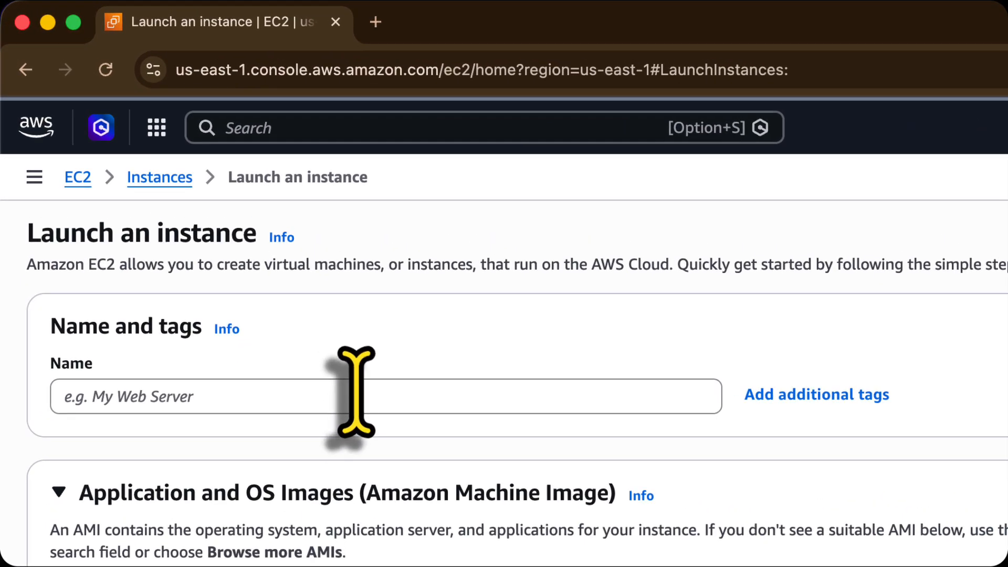
# - Name the new instance web01 and keep t3.micro as its instance type
pyautogui.click(213, 237)
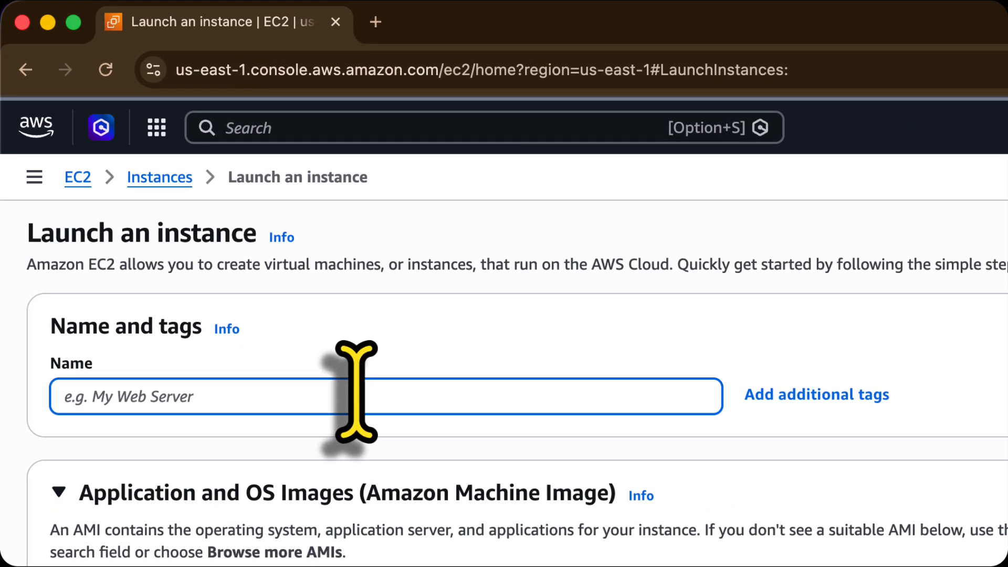
pyautogui.write('web01')
pyautogui.scroll(-5, 357, 391)
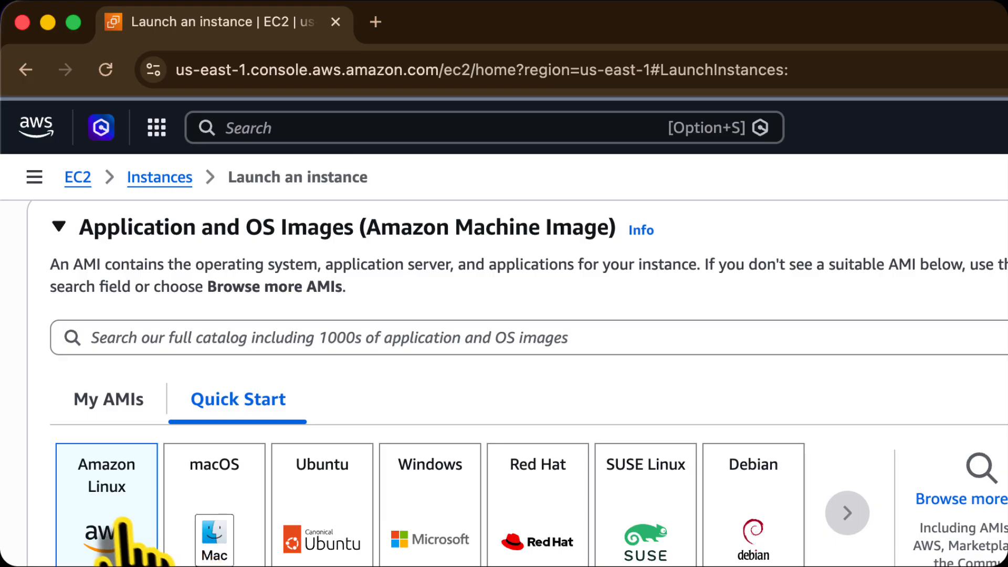
pyautogui.scroll(-10, 120, 508)
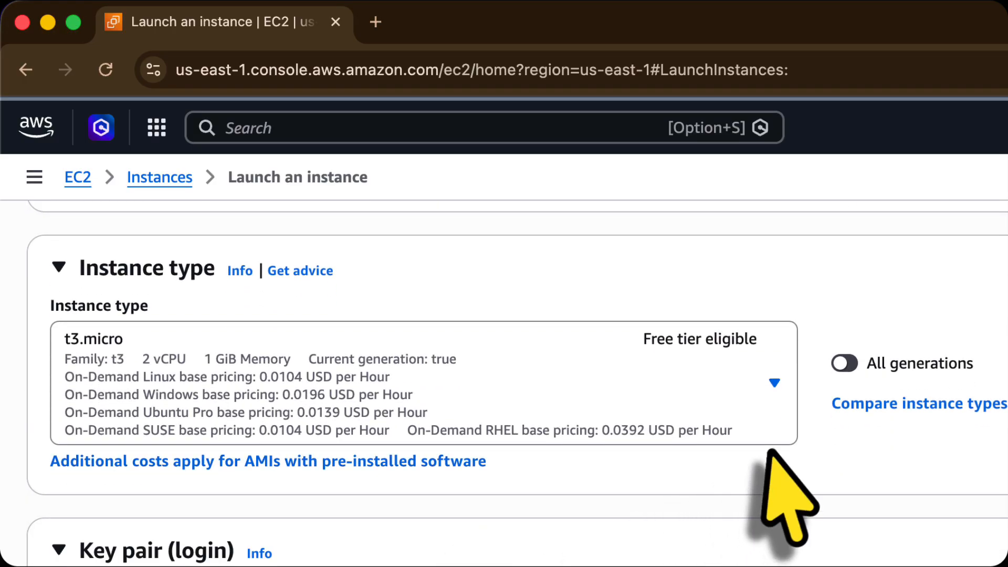
pyautogui.click(762, 379)
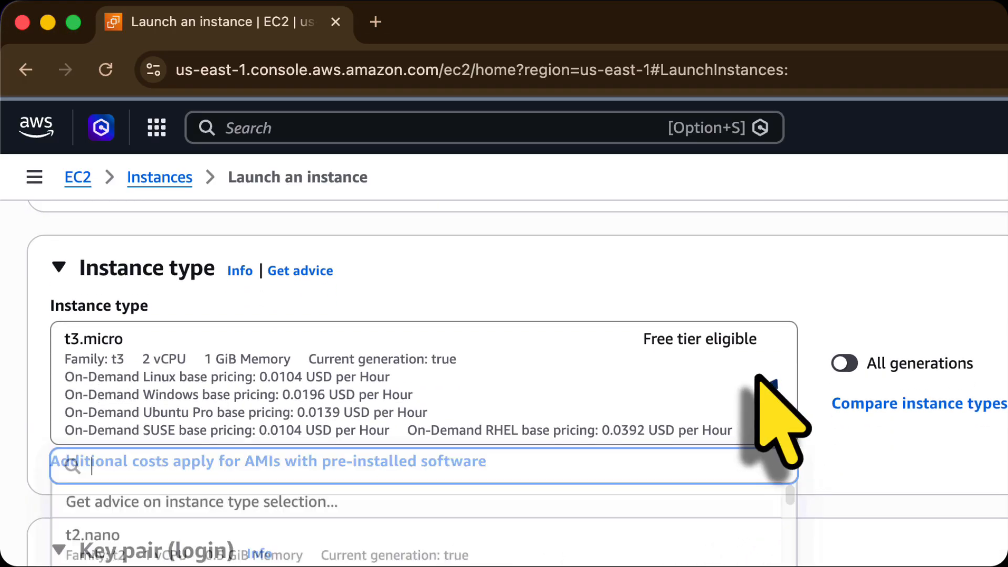
pyautogui.click(79, 362)
# - Set the key pair option of the web01 instance to proceed without a key pair
pyautogui.scroll(-5, 105, 378)
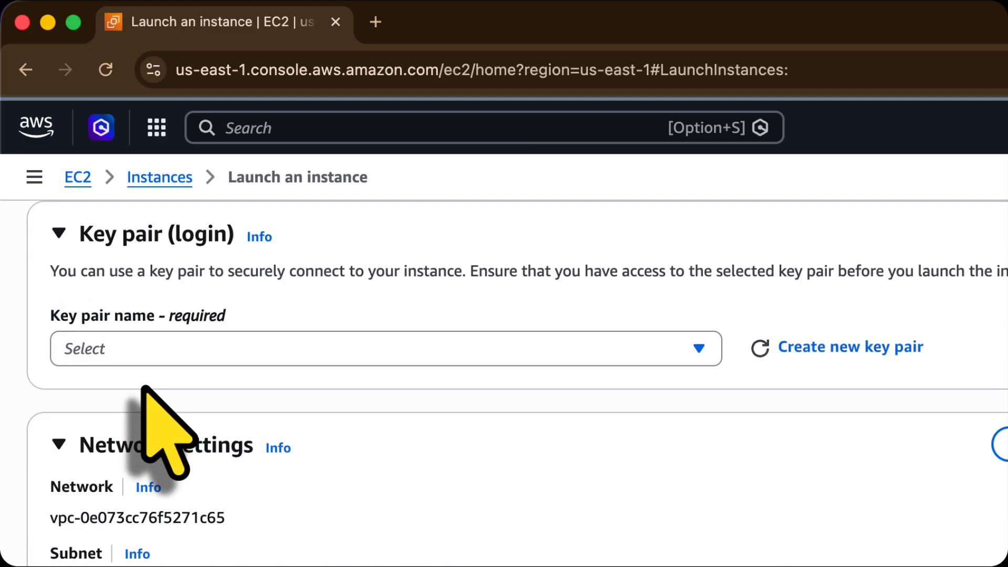
pyautogui.click(202, 352)
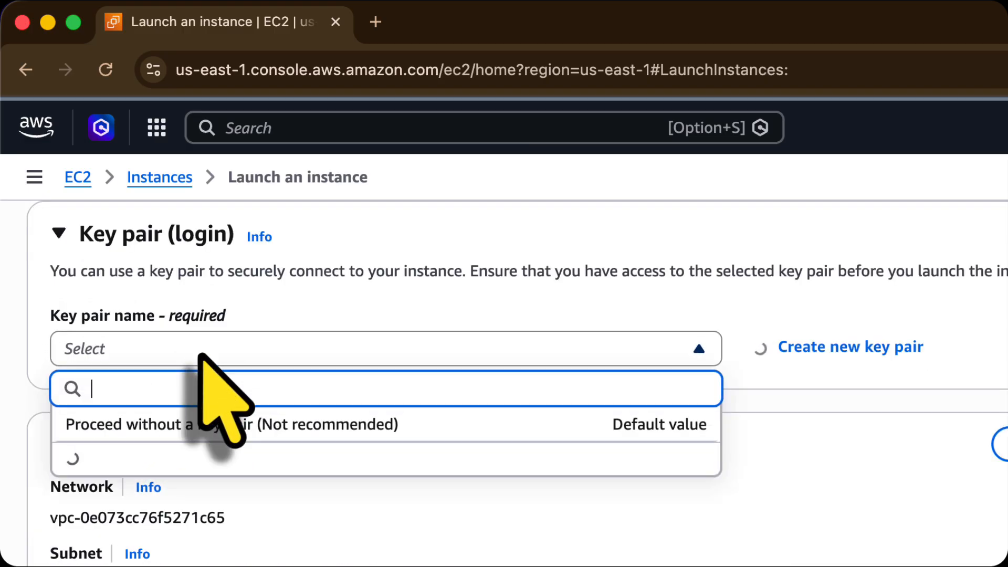
pyautogui.click(245, 424)
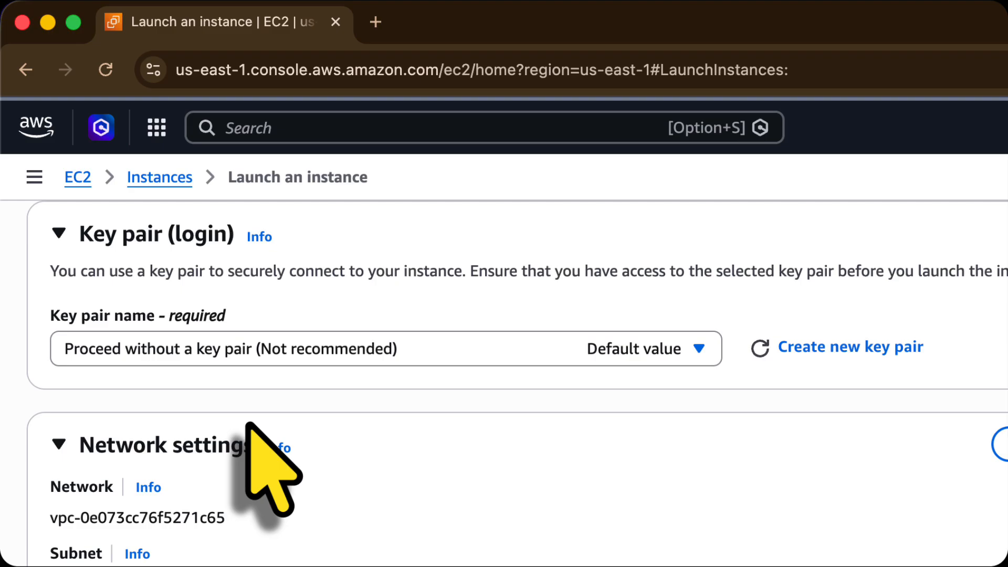
# - Edit the network settings and name the new security group Web-DMZ
pyautogui.scroll(-4, 247, 424)
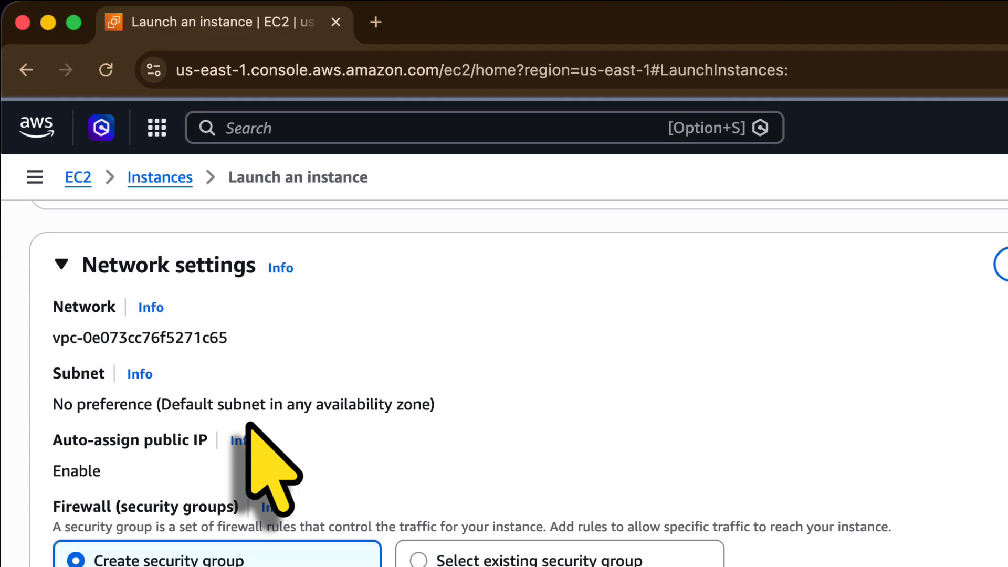
pyautogui.scroll(1, 250, 423)
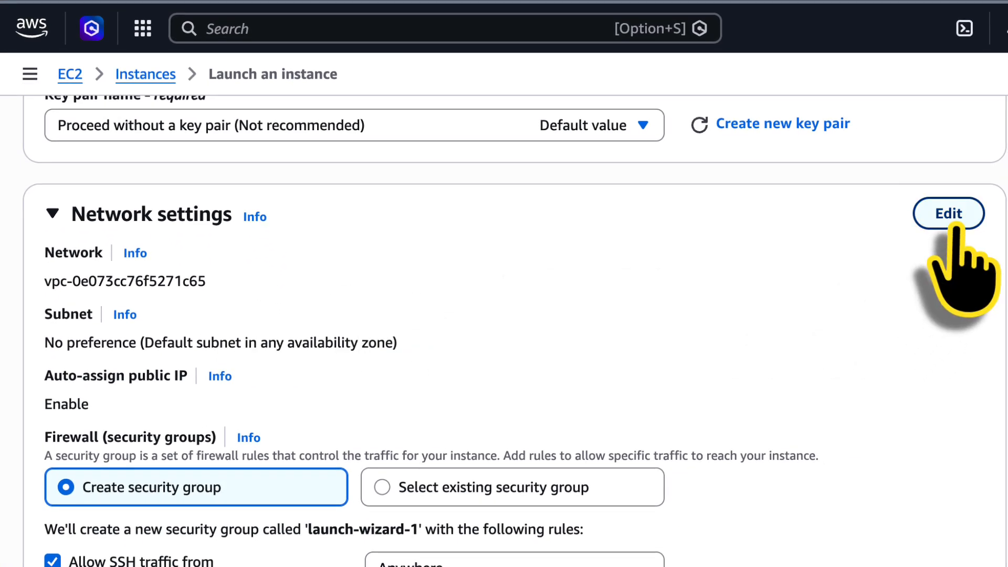
pyautogui.click(953, 220)
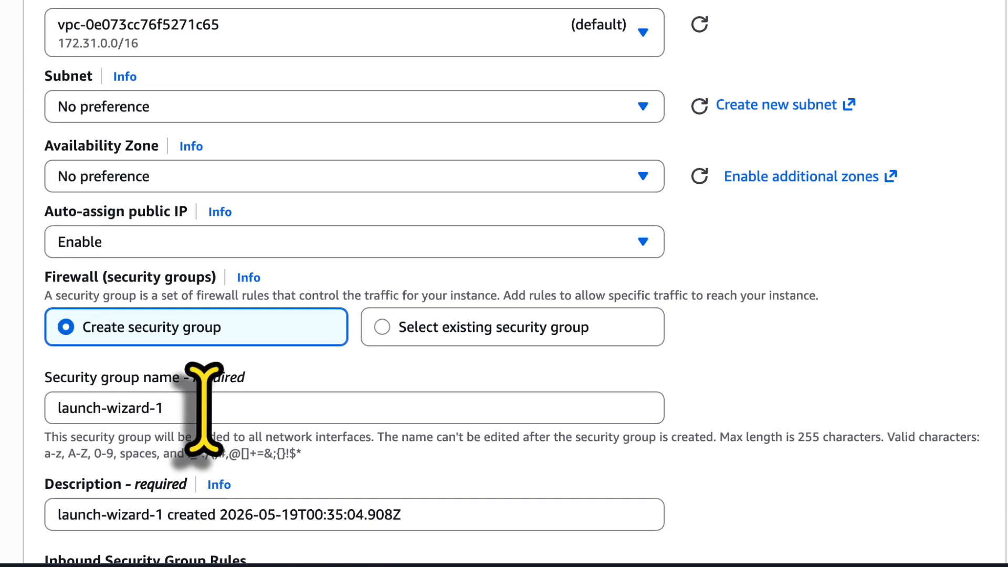
pyautogui.click(199, 408)
pyautogui.hotkey('ctrl', 'a')
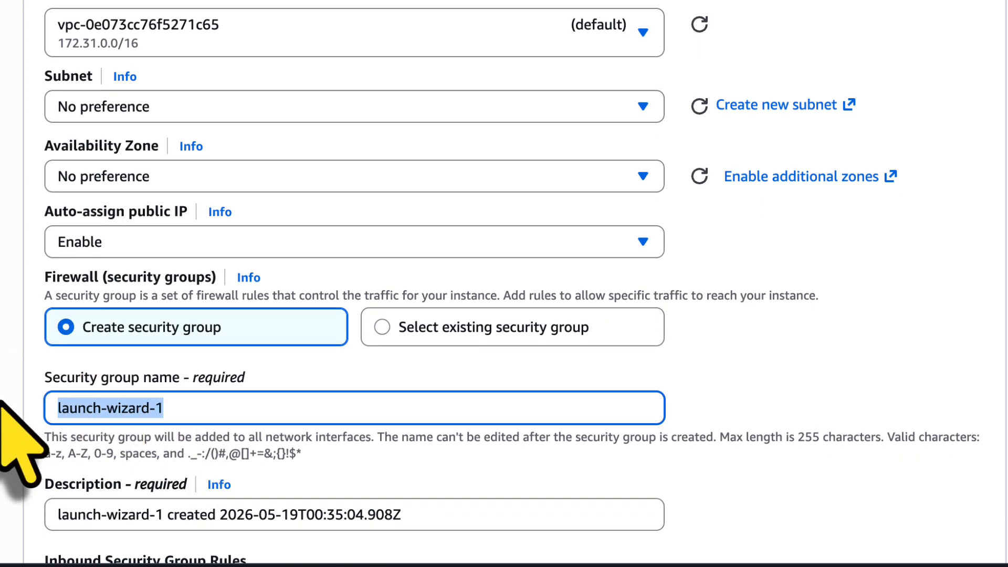
pyautogui.write('Web-DMZ')
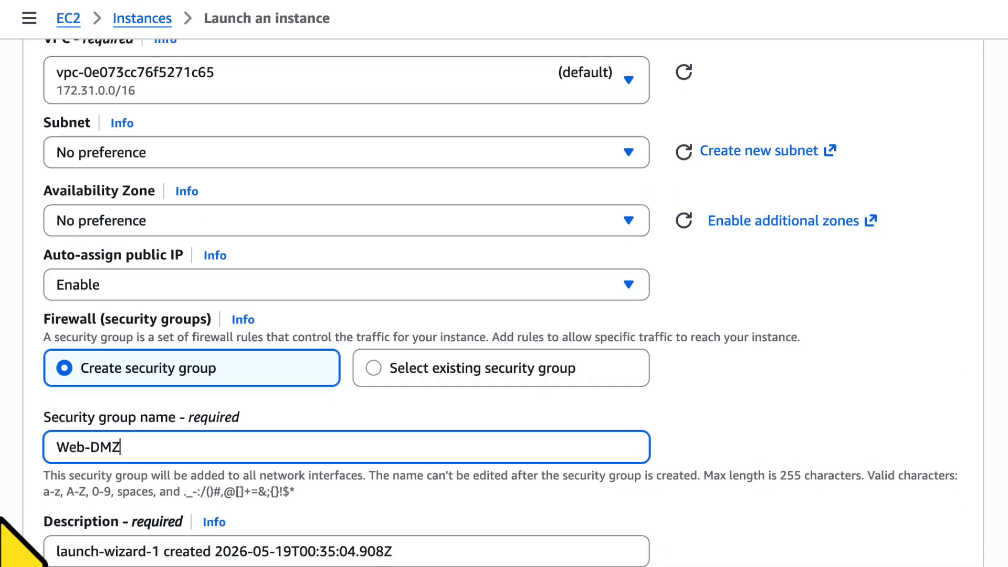
# - Set the type of the first inbound security group rule to HTTP
pyautogui.scroll(-5, 21, 525)
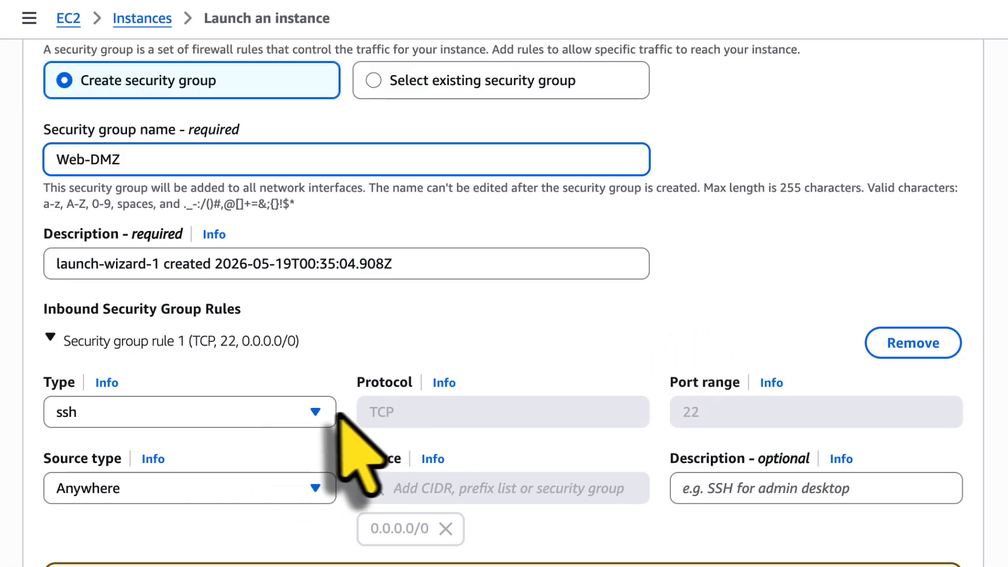
pyautogui.click(203, 414)
pyautogui.scroll(-5, 220, 346)
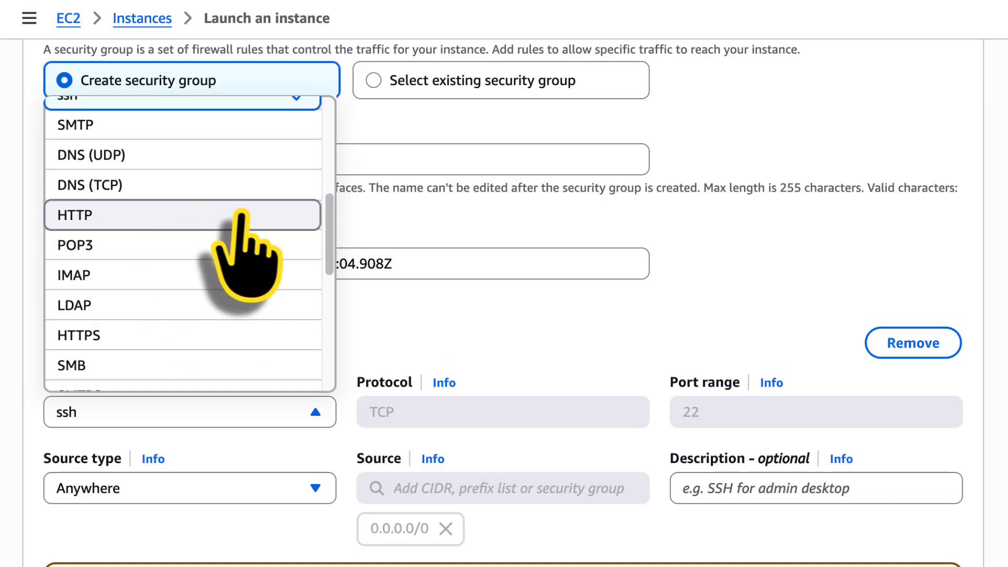
pyautogui.click(241, 215)
# - Enter a user data bash script that updates yum, installs httpd, writes a "Hello World! - This is WEB01" page to /var/www/html/index.html, and starts and enables httpd
pyautogui.scroll(-10, 267, 445)
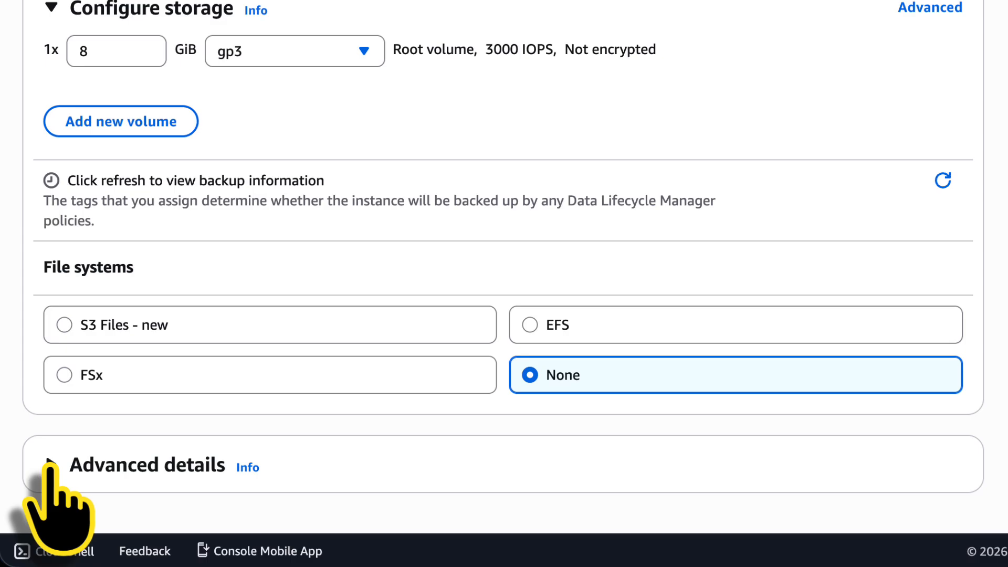
pyautogui.click(50, 462)
pyautogui.scroll(-15, 491, 193)
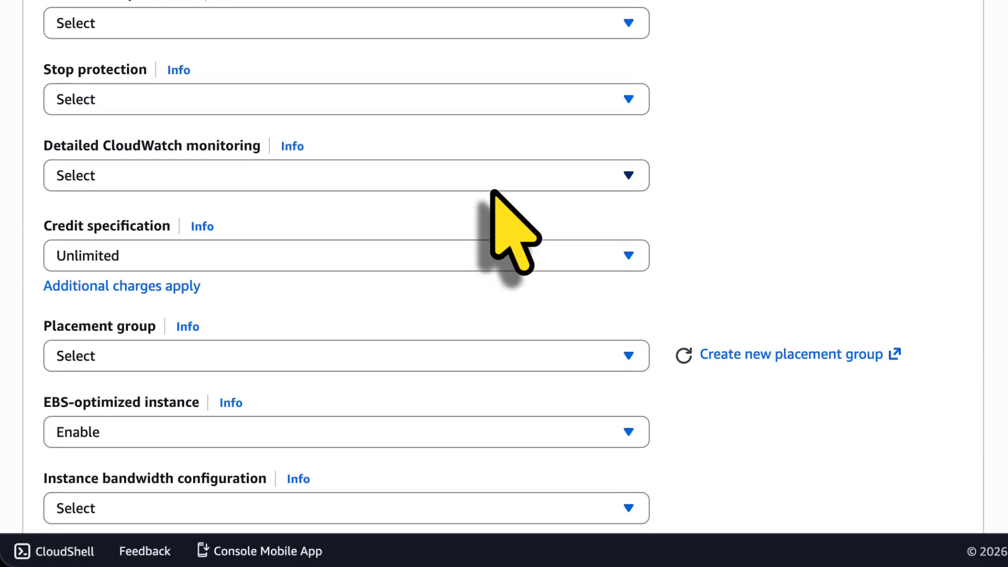
pyautogui.scroll(-10, 492, 193)
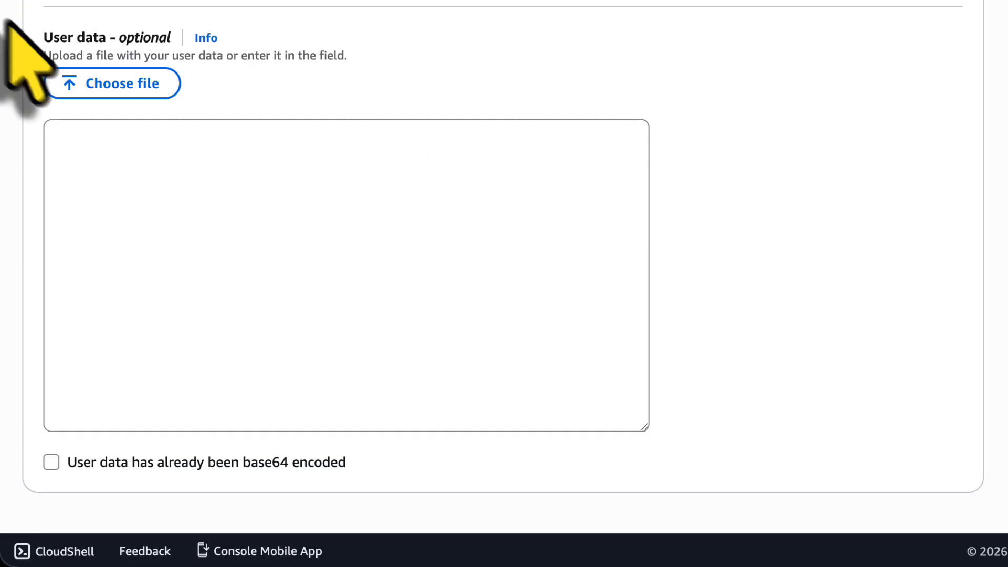
pyautogui.click(153, 176)
pyautogui.write('#!/bin/bash yum update -y yum install httpd -y echo "<html><body><h1>Hello World! - This is WEB01</h1></body></html>" >/var/www/html/index.html systemctl start httpd systemctl enable httpd')
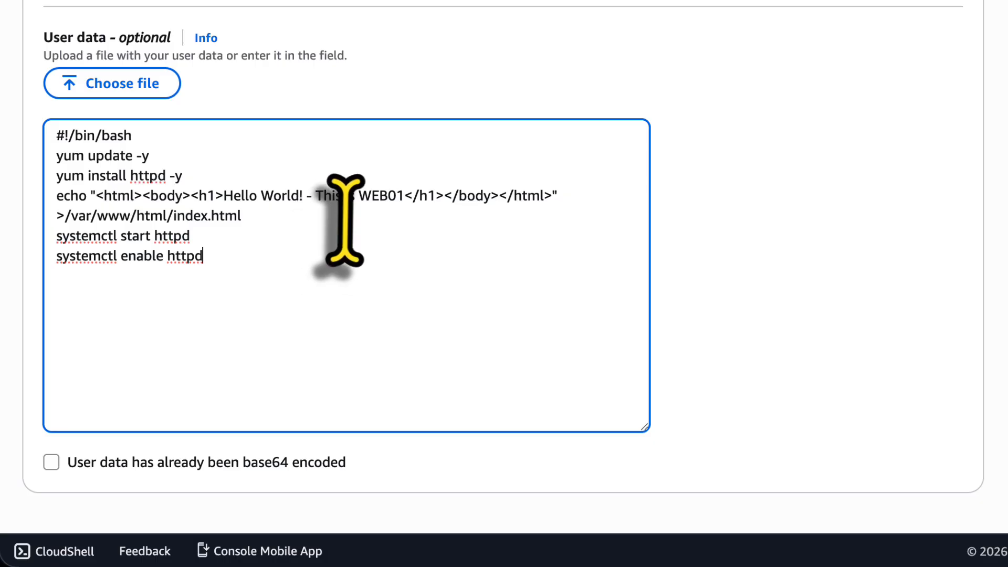
# - Review the greeting text in the user data script and launch the web01 instance
pyautogui.moveTo(224, 196); pyautogui.dragTo(299, 197)
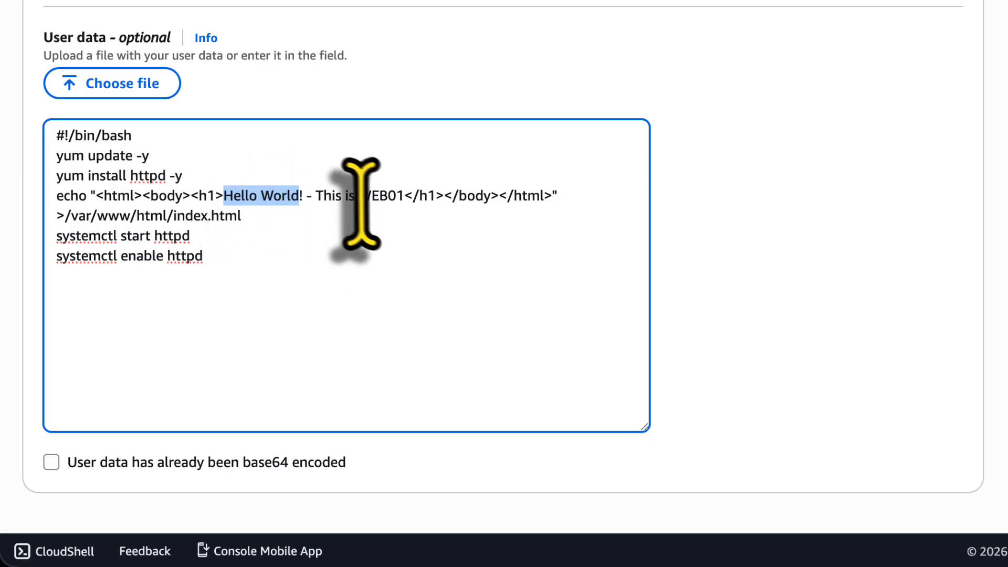
pyautogui.click(335, 196)
pyautogui.moveTo(335, 196); pyautogui.dragTo(382, 199)
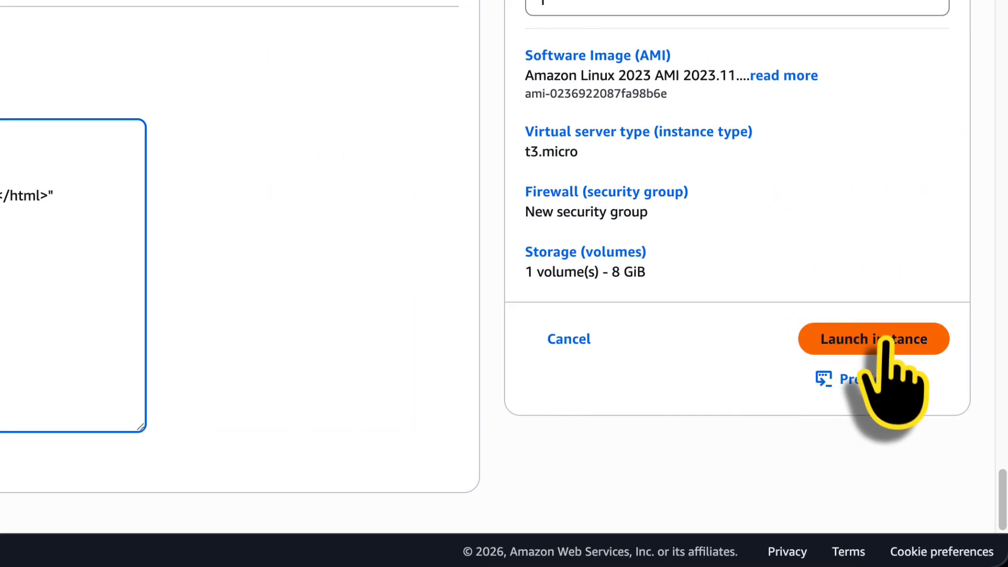
pyautogui.click(887, 344)
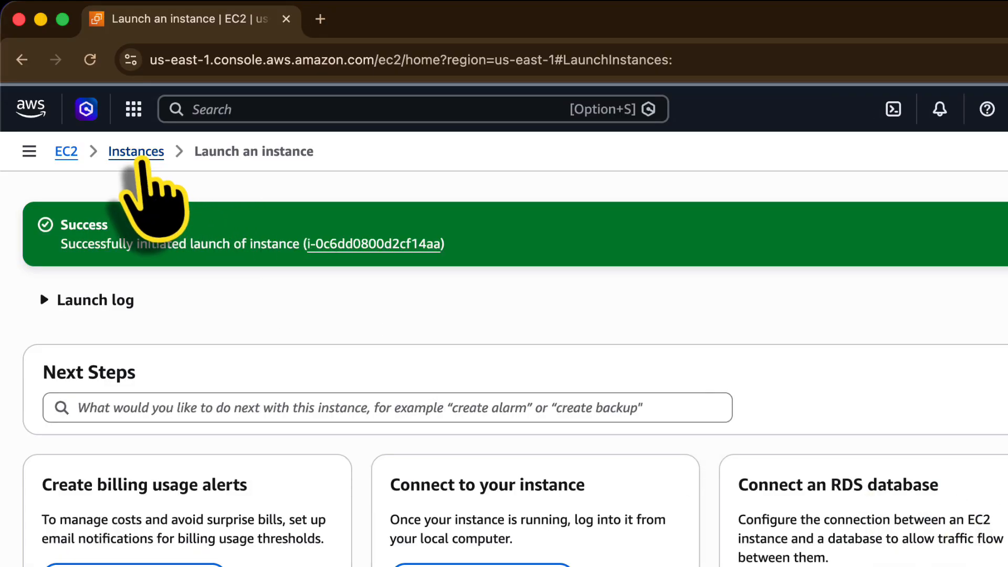
# - Return to the instances list and start launching a second instance named web02
pyautogui.click(135, 152)
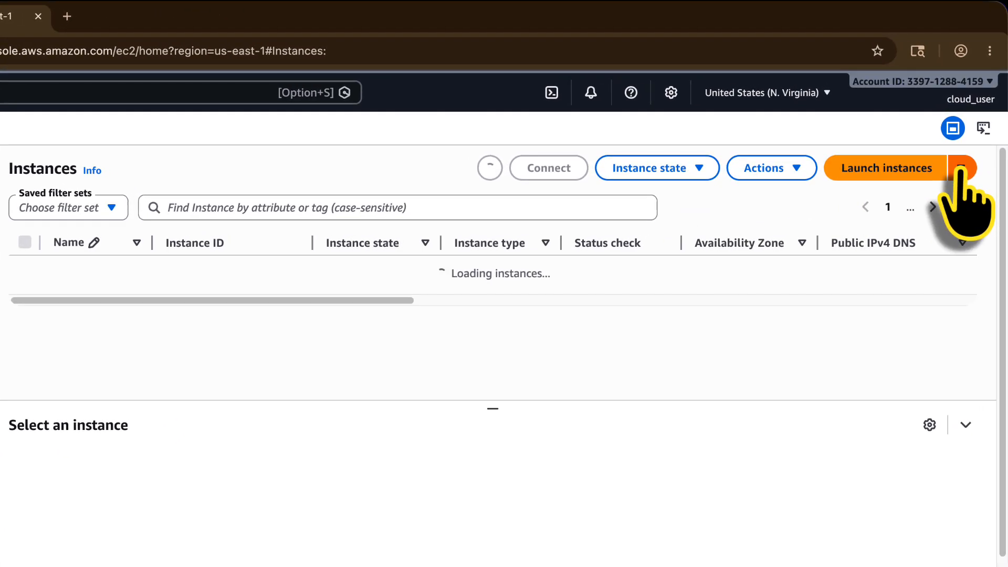
pyautogui.click(874, 169)
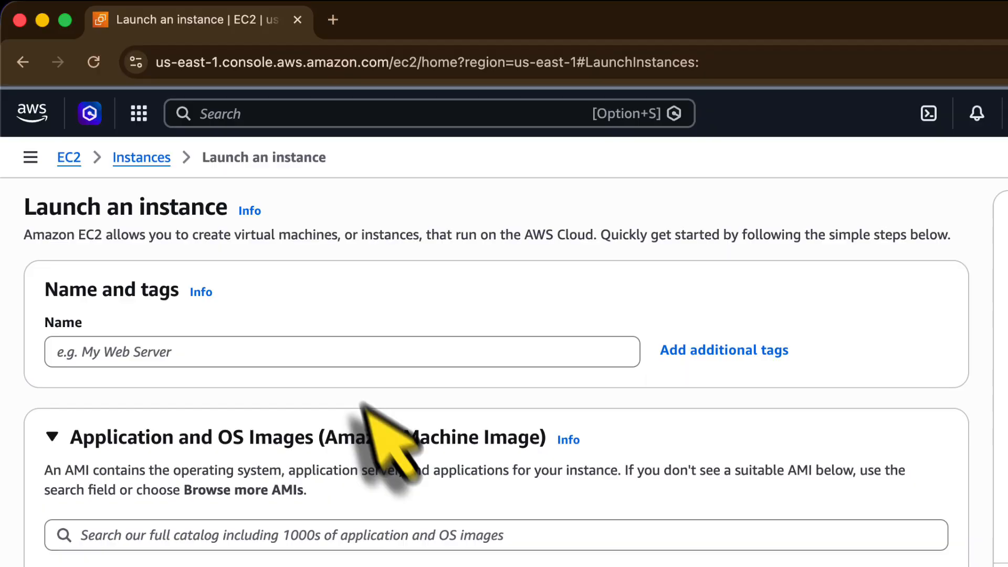
pyautogui.click(373, 352)
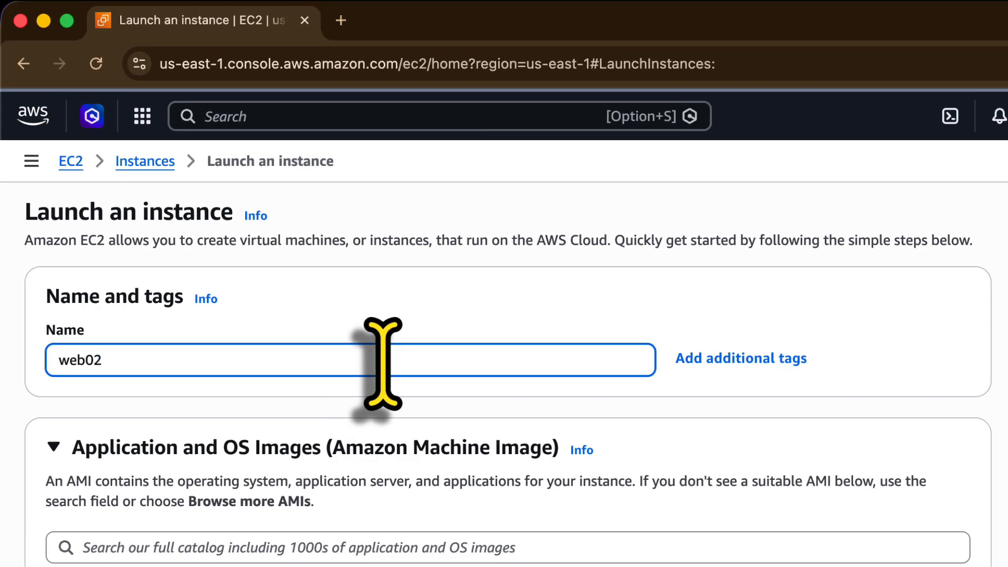
pyautogui.write('web02')
# - Keep the Amazon Linux image for web02 and choose to proceed without a key pair
pyautogui.scroll(-5, 382, 362)
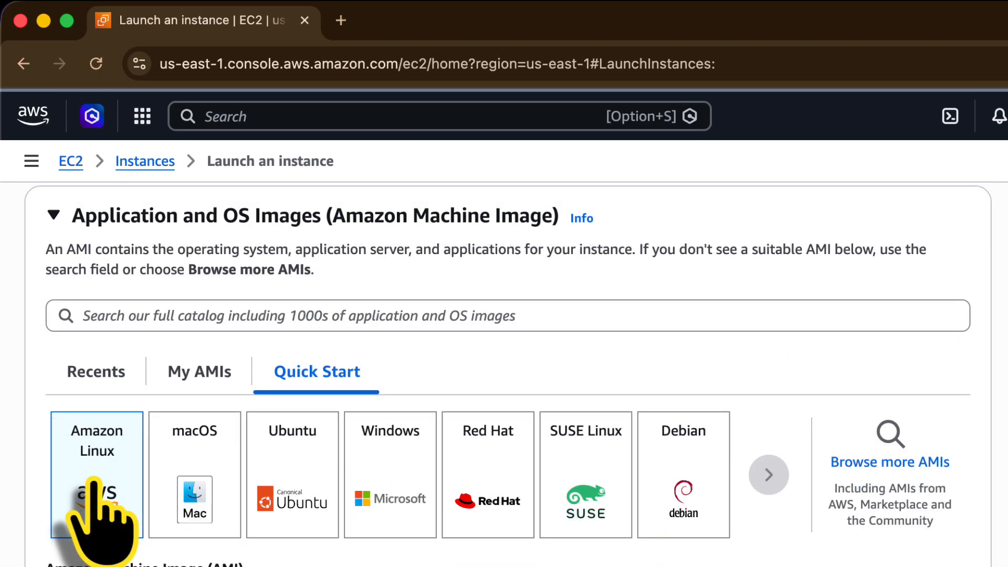
pyautogui.scroll(-10, 95, 488)
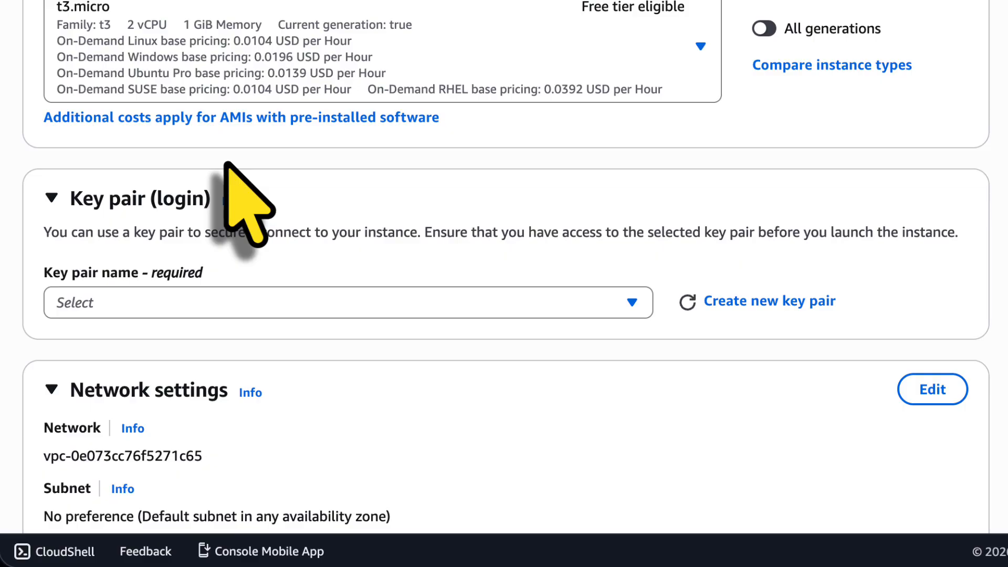
pyautogui.click(211, 298)
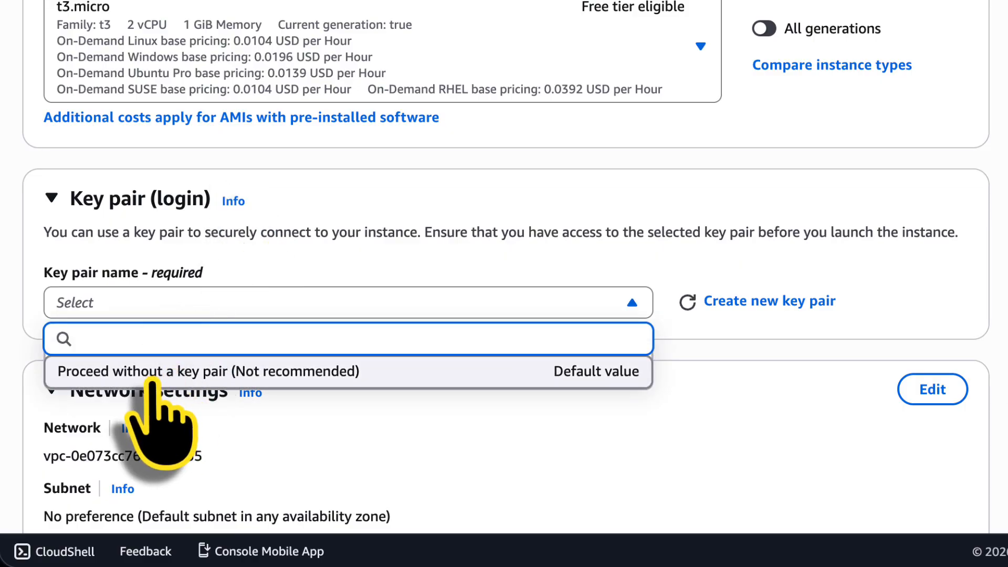
pyautogui.click(152, 375)
# - Edit web02's network settings and assign the existing Web-DMZ security group
pyautogui.scroll(-8, 593, 401)
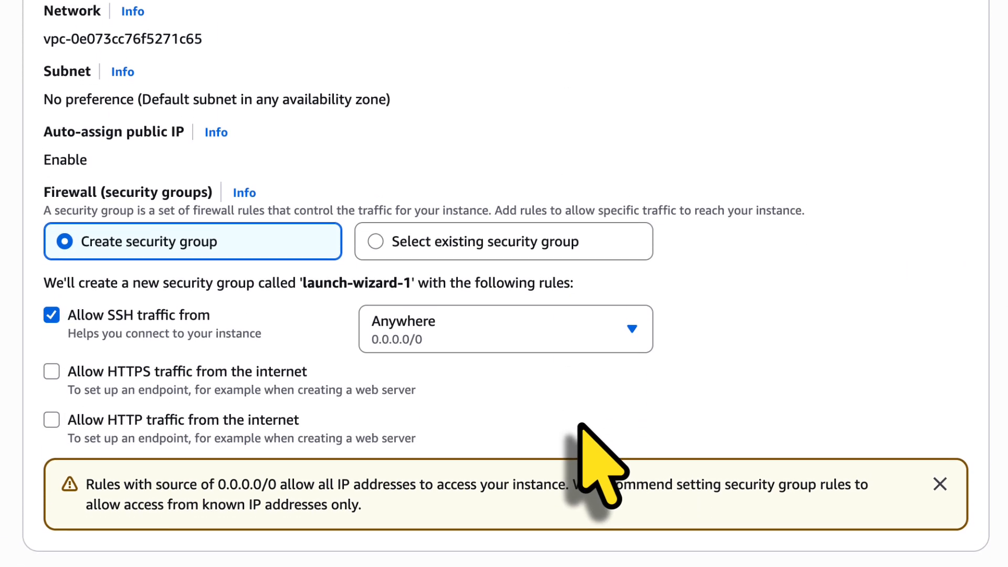
pyautogui.click(930, 37)
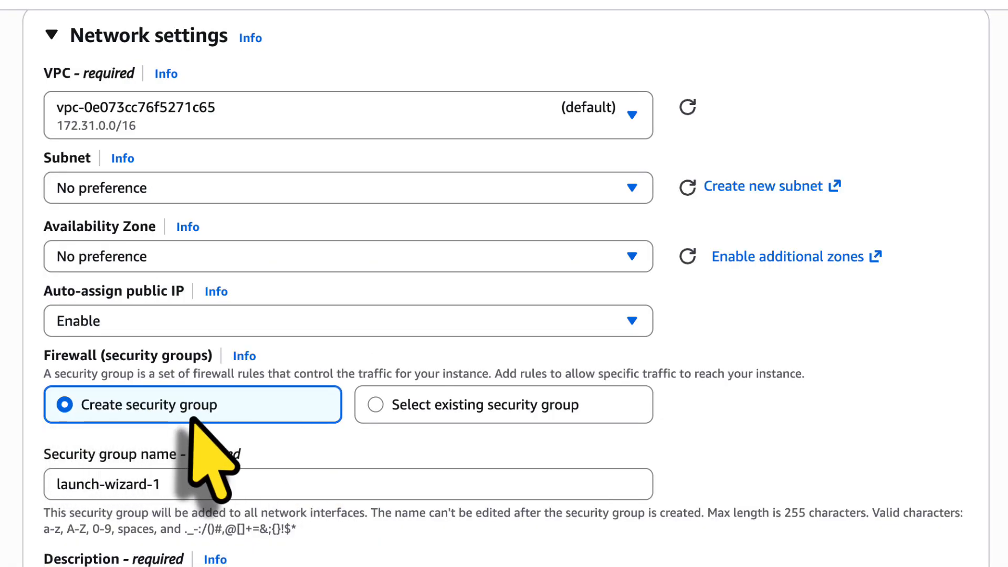
pyautogui.click(376, 404)
pyautogui.click(307, 484)
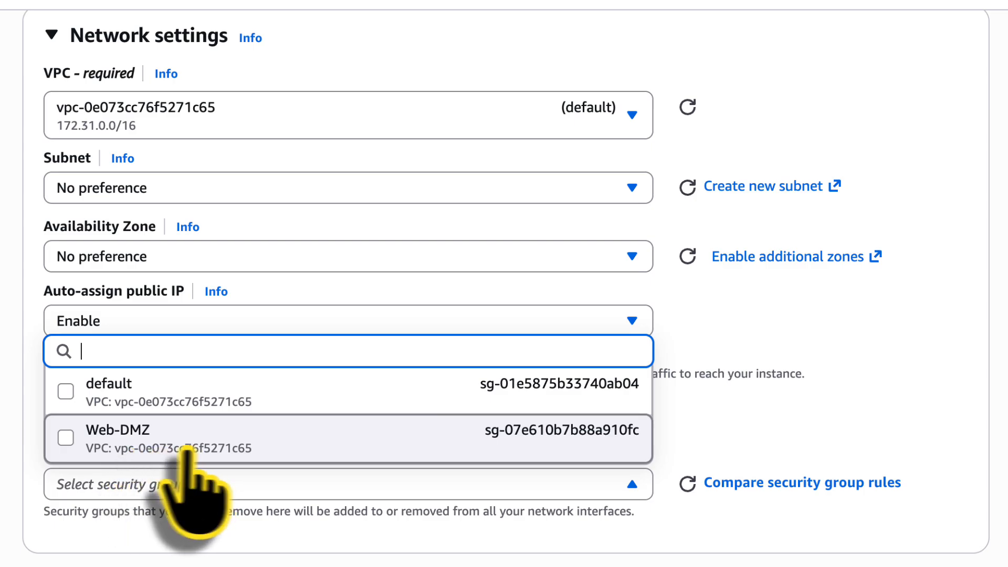
pyautogui.click(58, 433)
# - Fill web02's user data with the same httpd bash script, including the "Hello World! - This is WEB01" page line
pyautogui.scroll(-6, 517, 546)
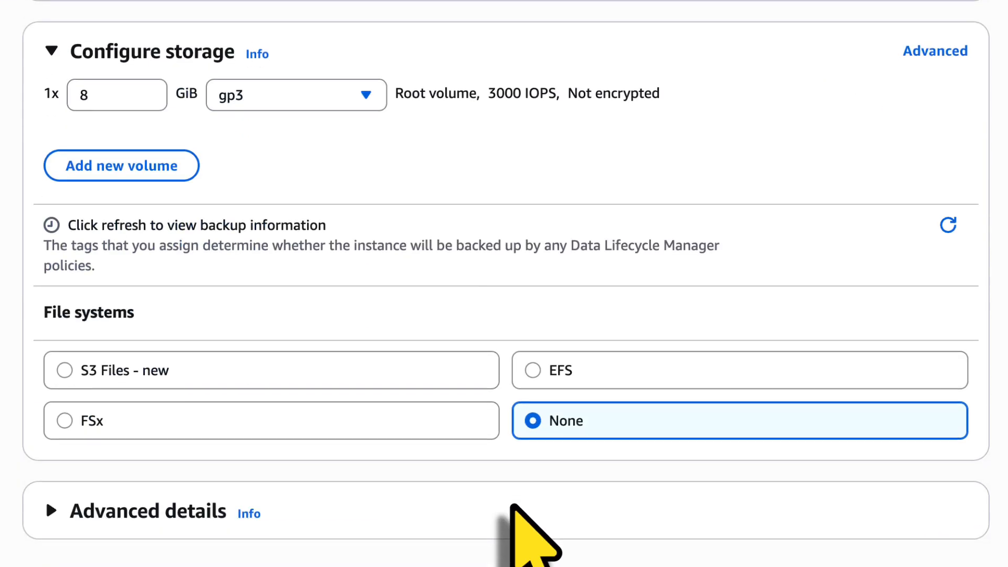
pyautogui.click(51, 510)
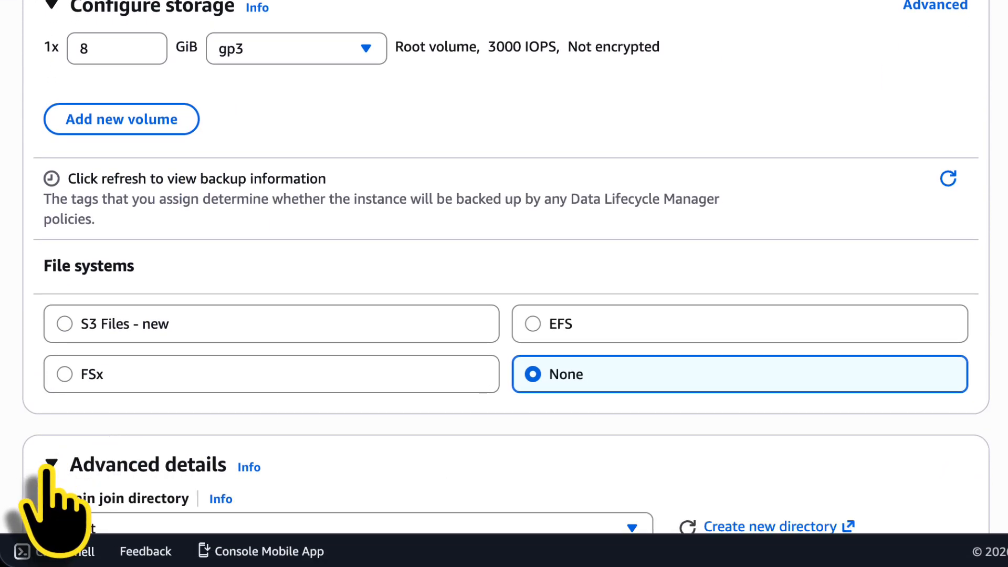
pyautogui.scroll(-20, 416, 427)
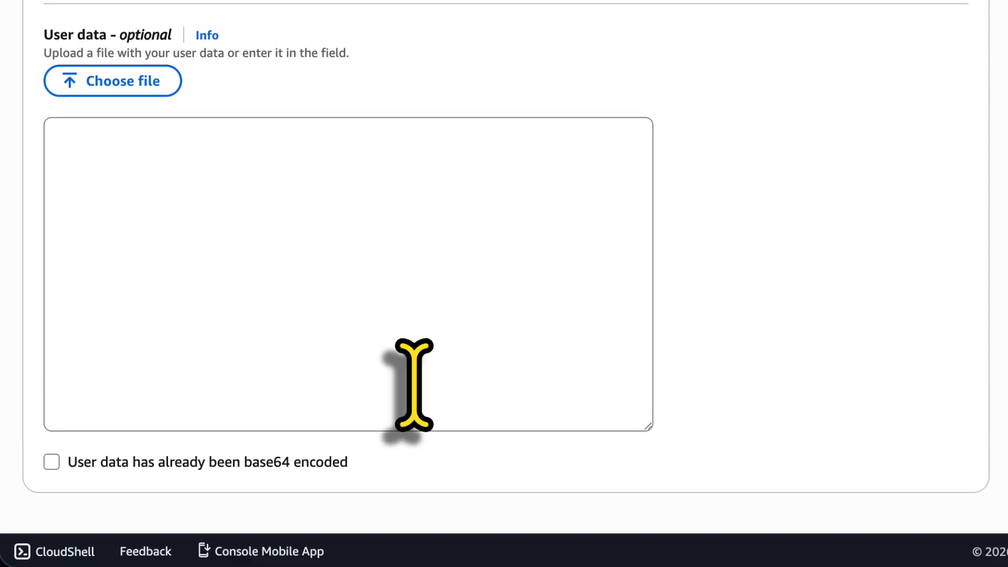
pyautogui.click(473, 227)
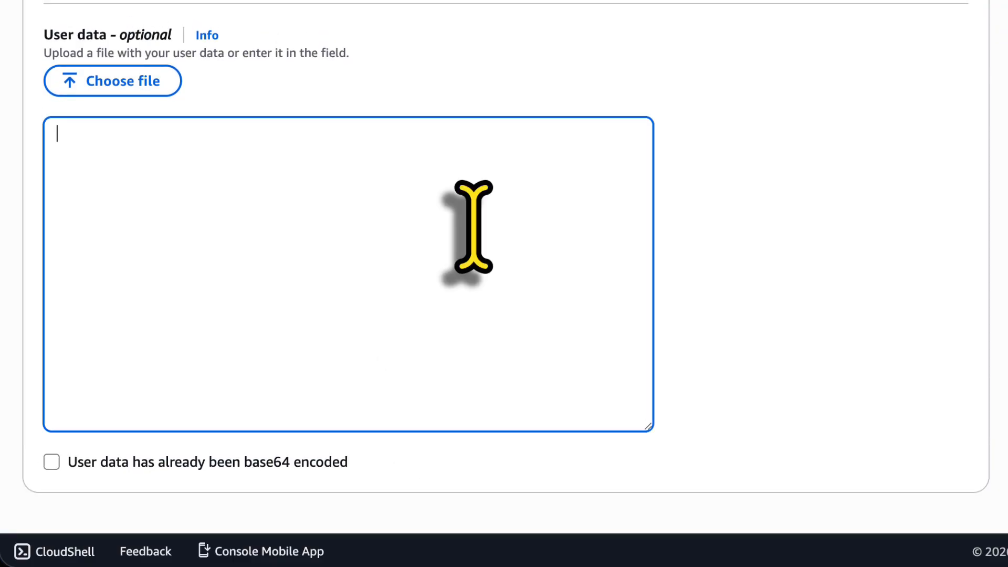
pyautogui.write('#!/bin/bash yum update -y yum install httpd -y echo "<html><body><h1>Hello World! - This is WEB01</h1></body></html>" >/var/www/html/index.html systemctl start httpd systemctl enable httpd')
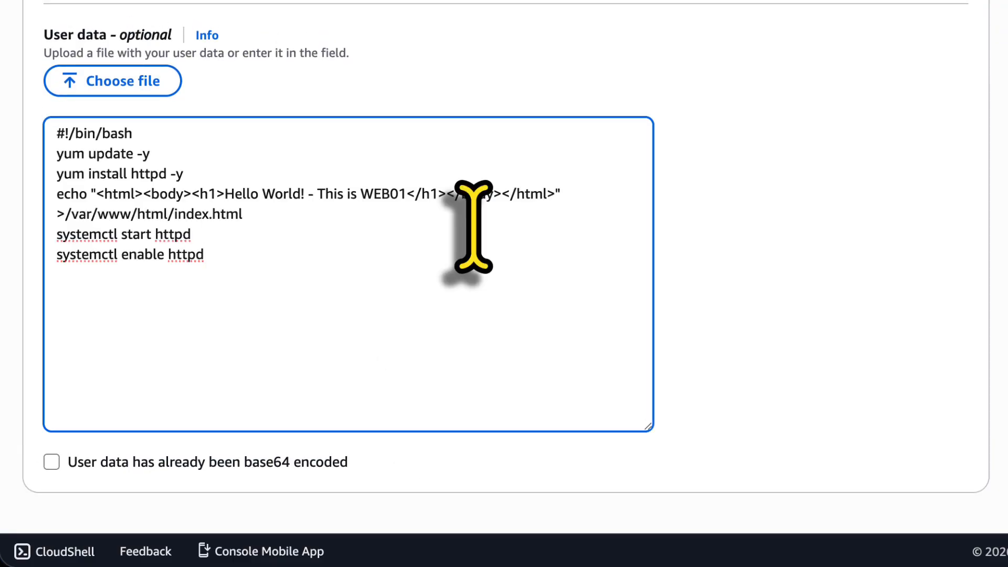
# - Change WEB01 to WEB02 in the user data script's page line and launch the web02 instance
pyautogui.click(414, 194)
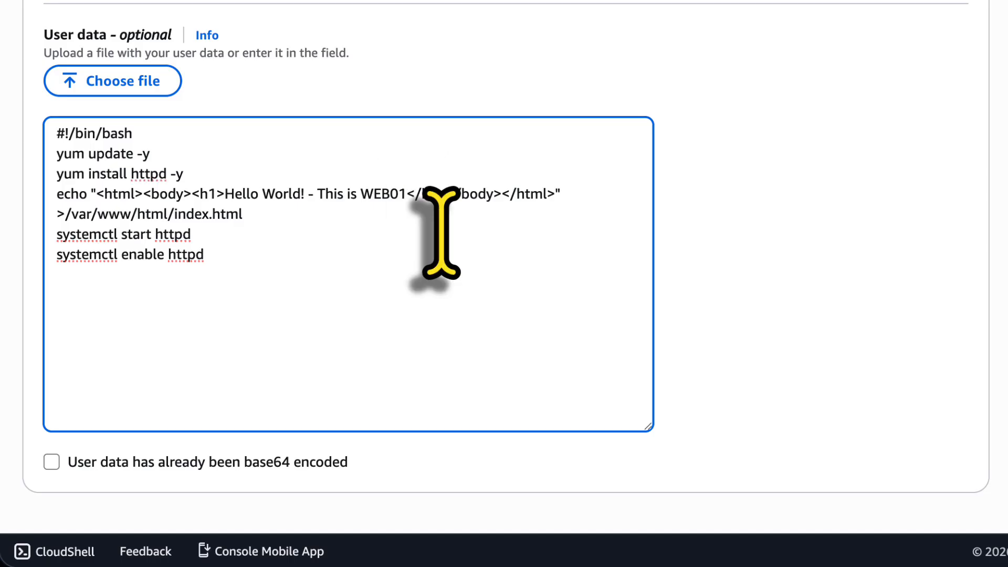
pyautogui.moveTo(408, 194); pyautogui.dragTo(412, 197)
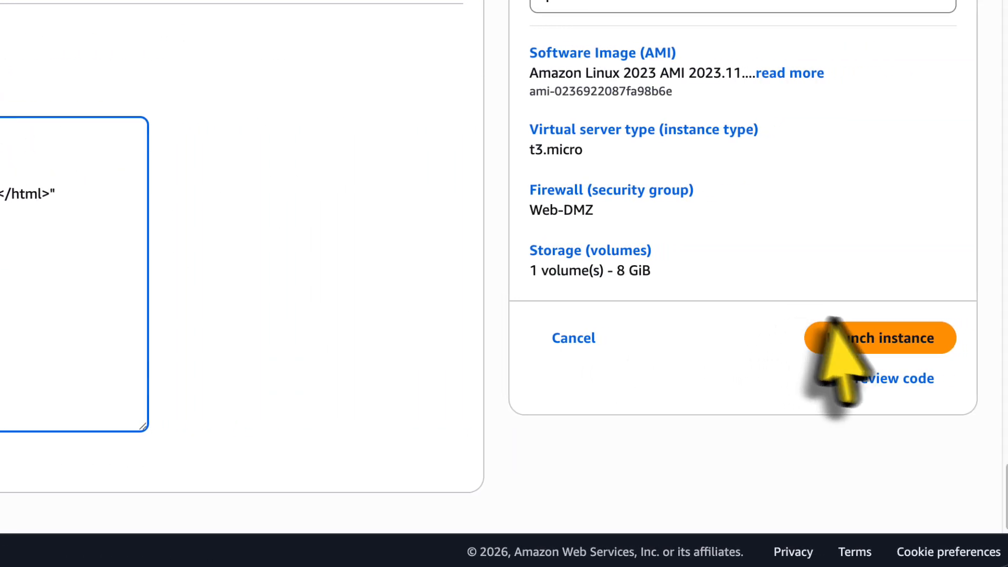
pyautogui.click(885, 341)
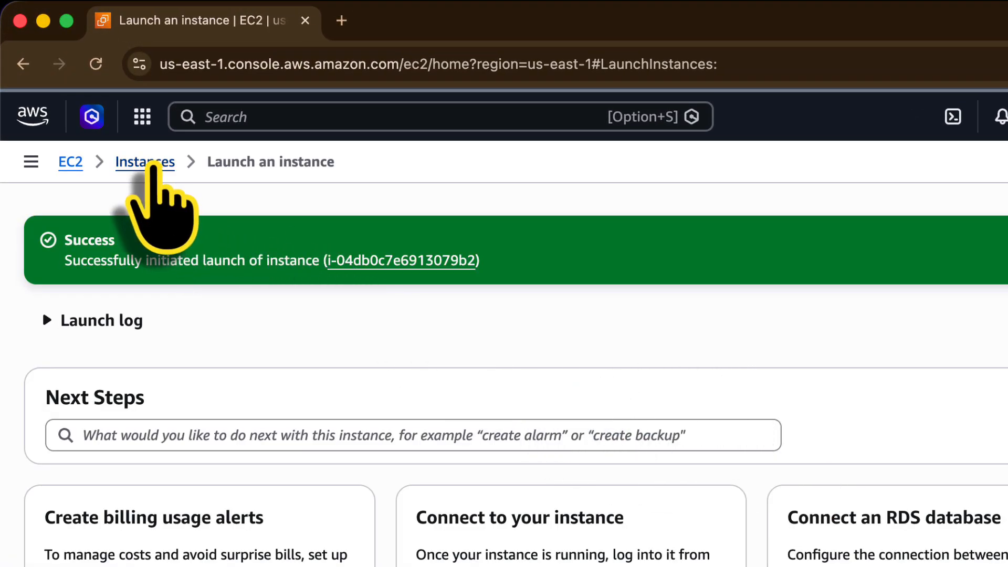
# - Refresh the instances list, copy web01's public IPv4 address from its details, and load it in a new browser tab
pyautogui.click(146, 162)
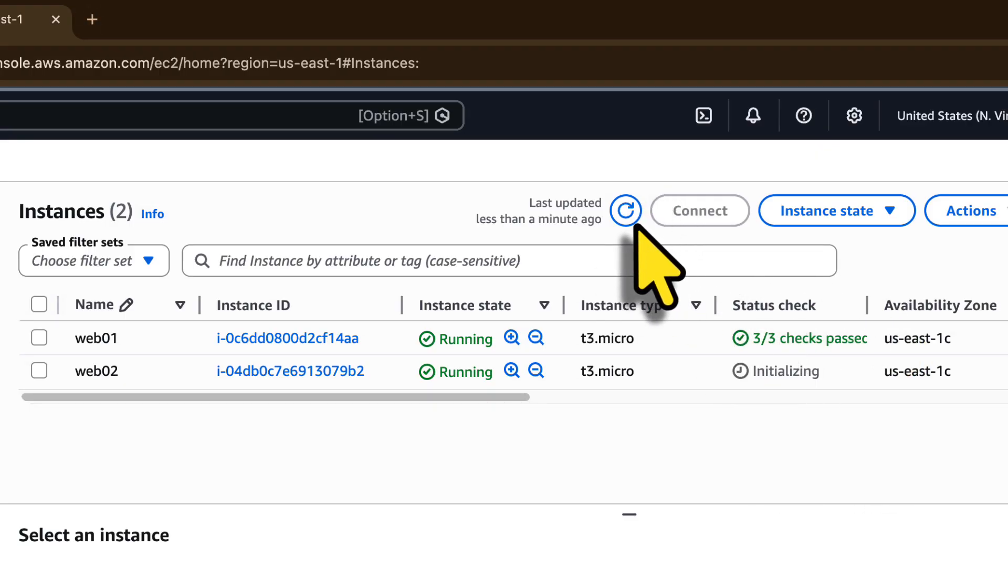
pyautogui.click(624, 211)
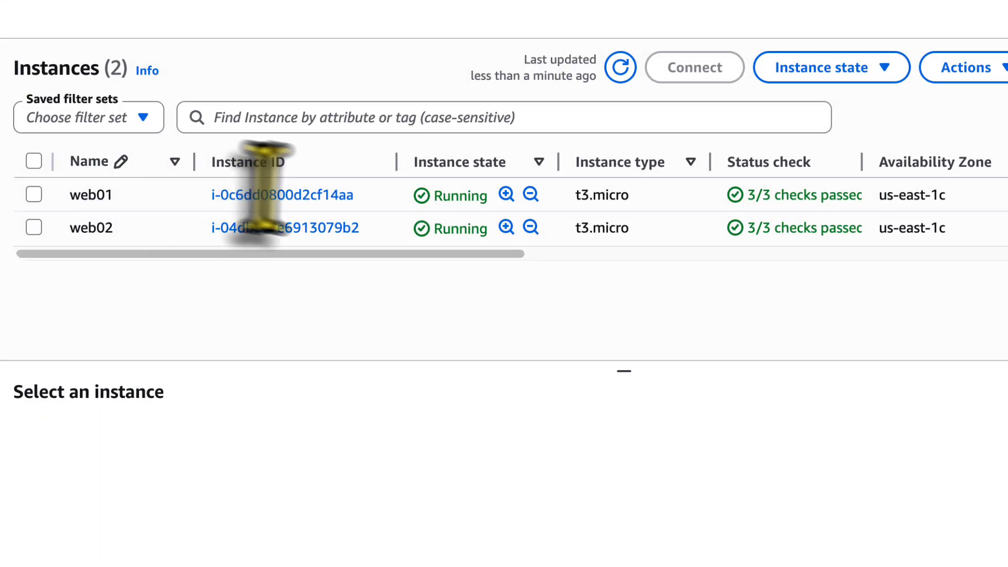
pyautogui.click(302, 195)
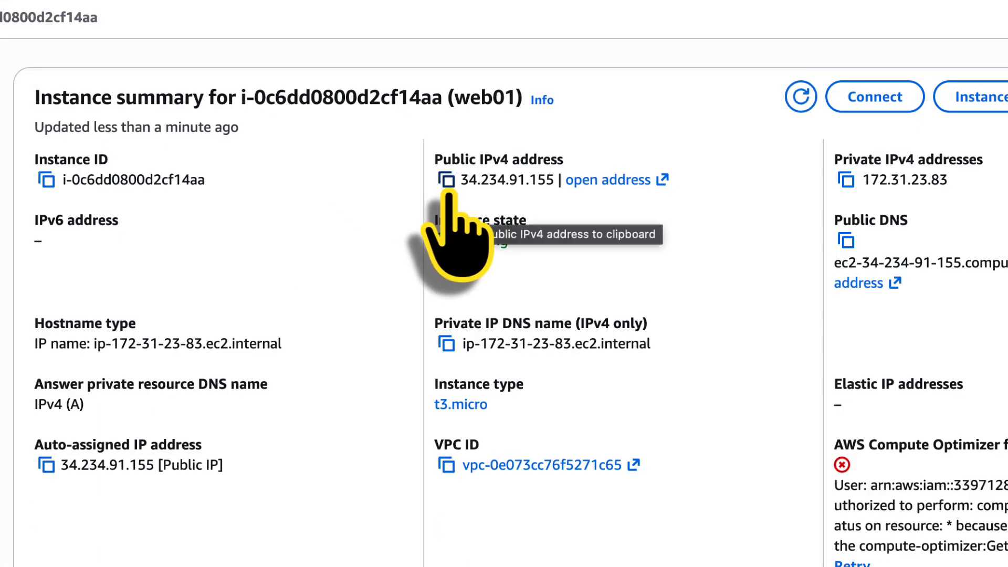
pyautogui.click(446, 180)
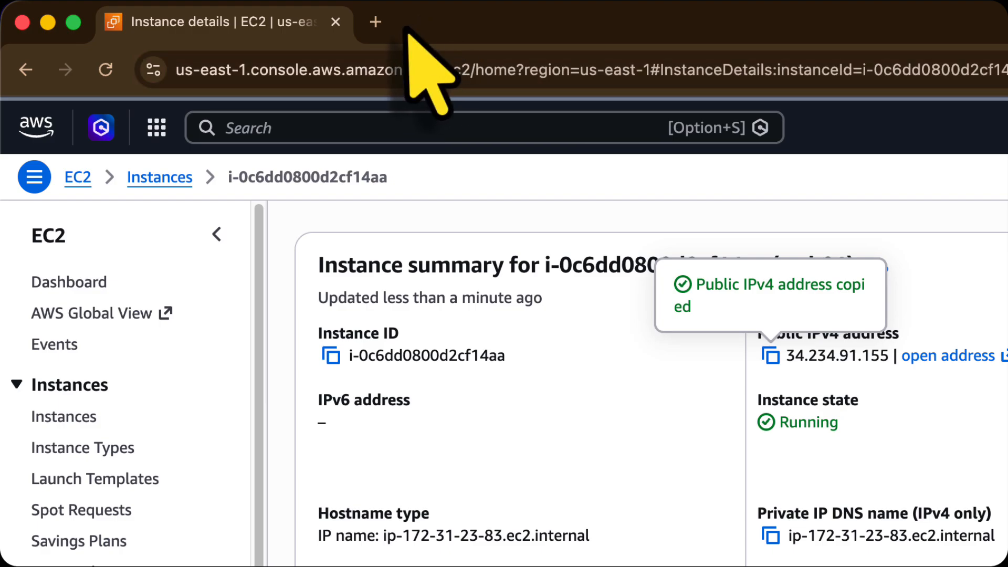
pyautogui.click(376, 22)
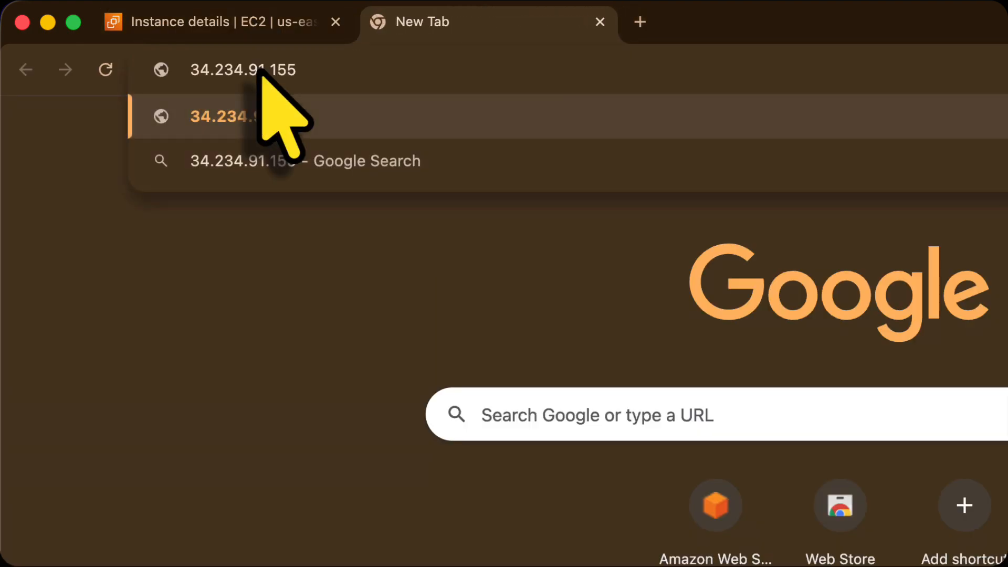
pyautogui.press('Return')
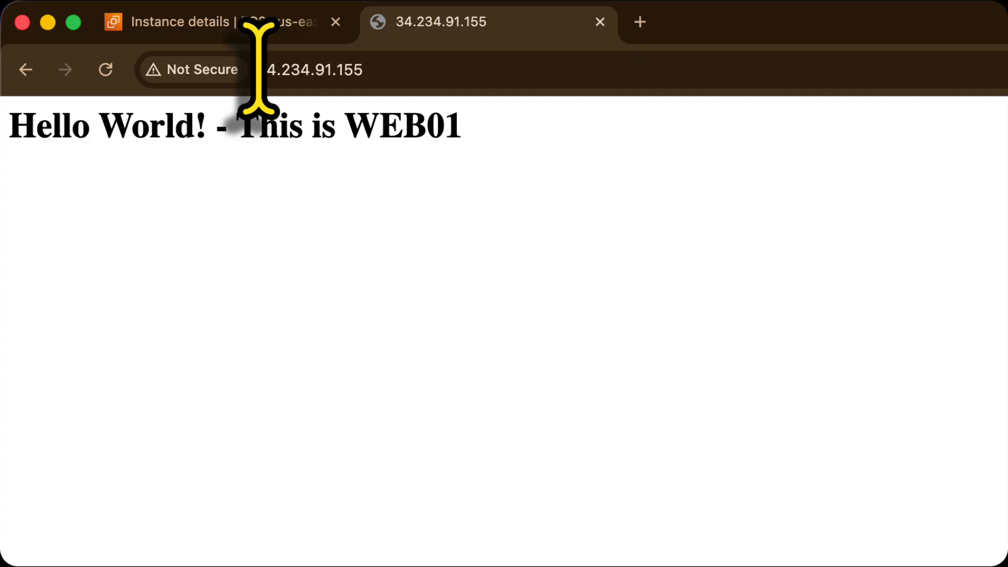
# - Return to the instances list, copy web02's public IPv4 address from its details, and load it in a new browser tab
pyautogui.click(252, 21)
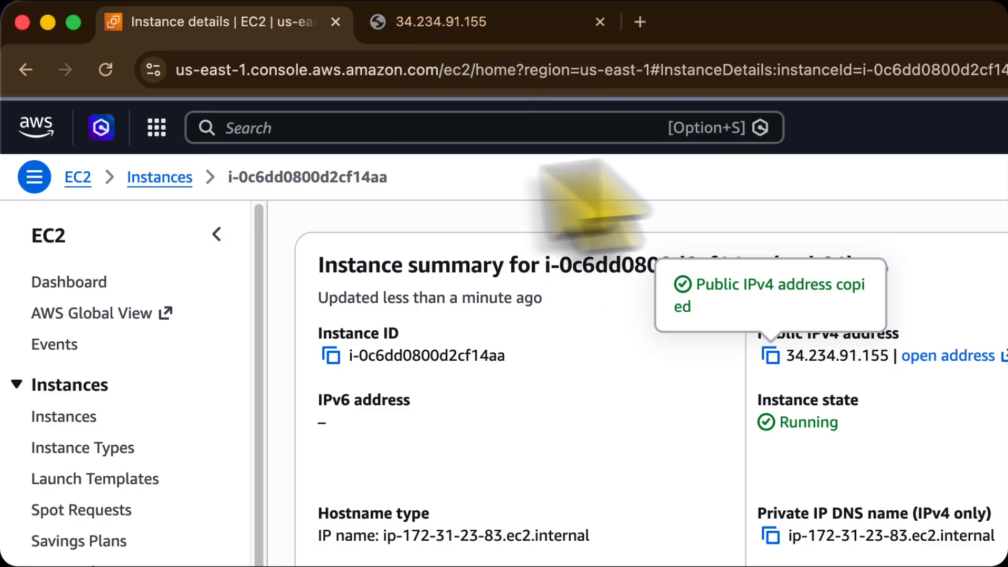
pyautogui.click(169, 180)
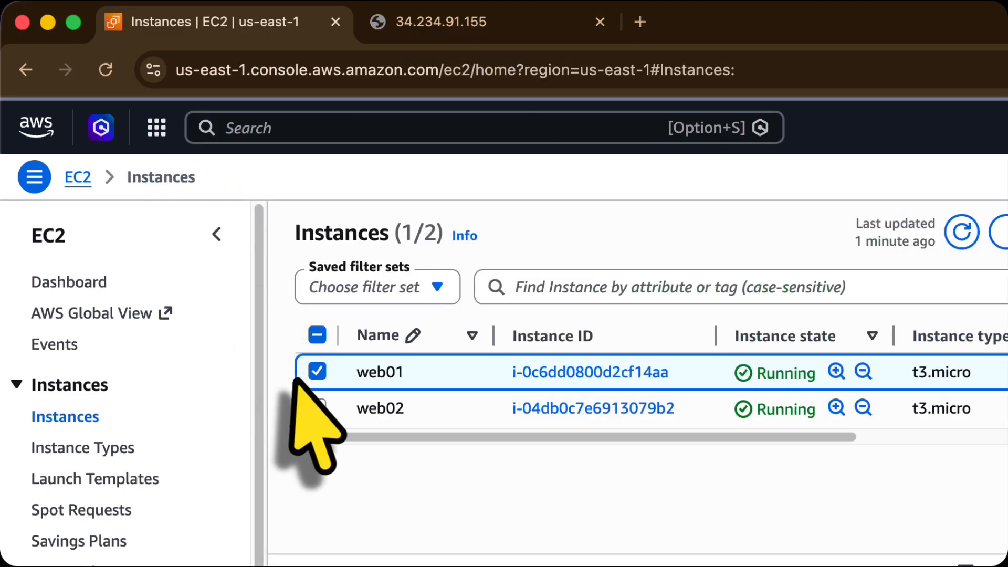
pyautogui.click(317, 371)
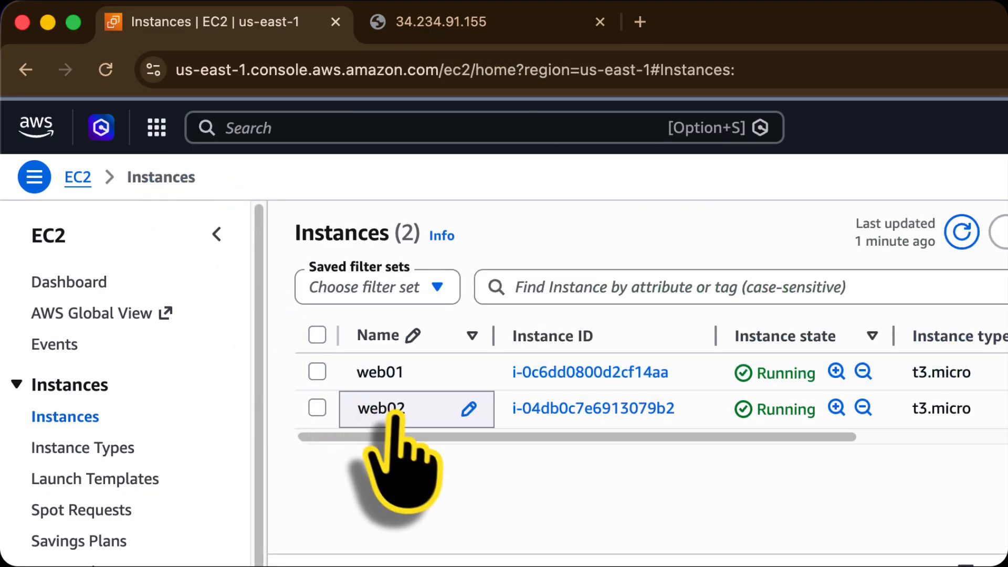
pyautogui.click(624, 414)
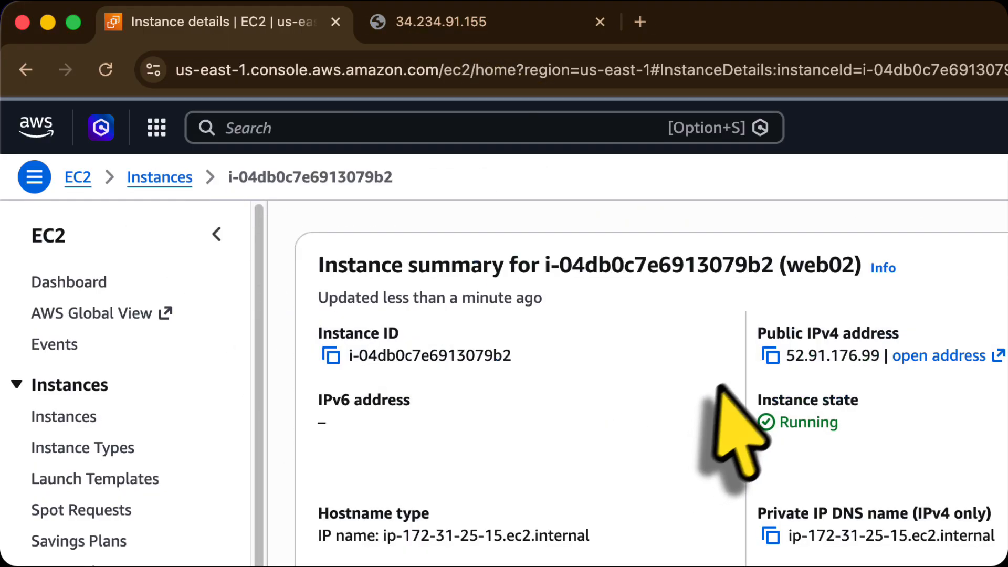
pyautogui.click(770, 355)
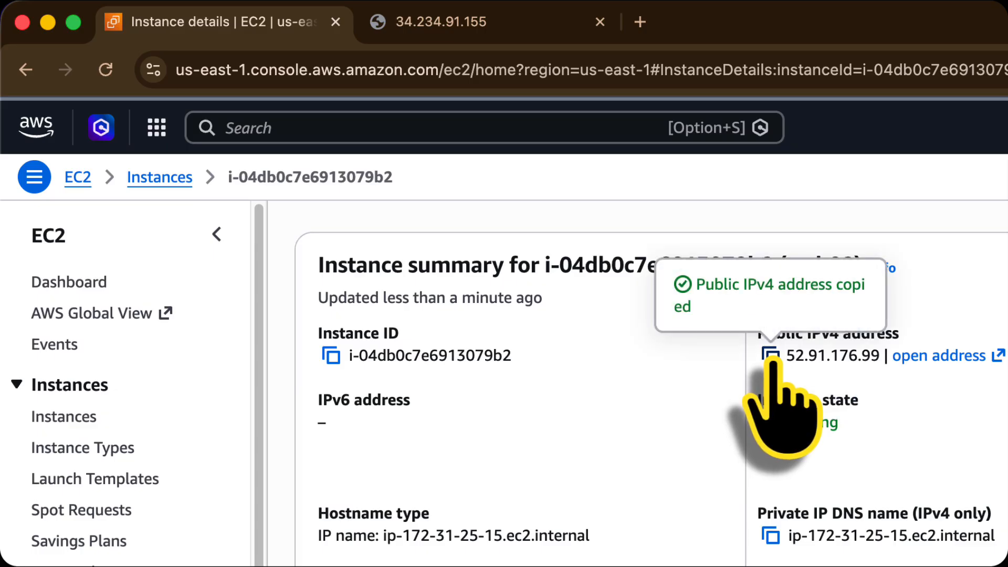
pyautogui.click(639, 22)
pyautogui.press('super+v')
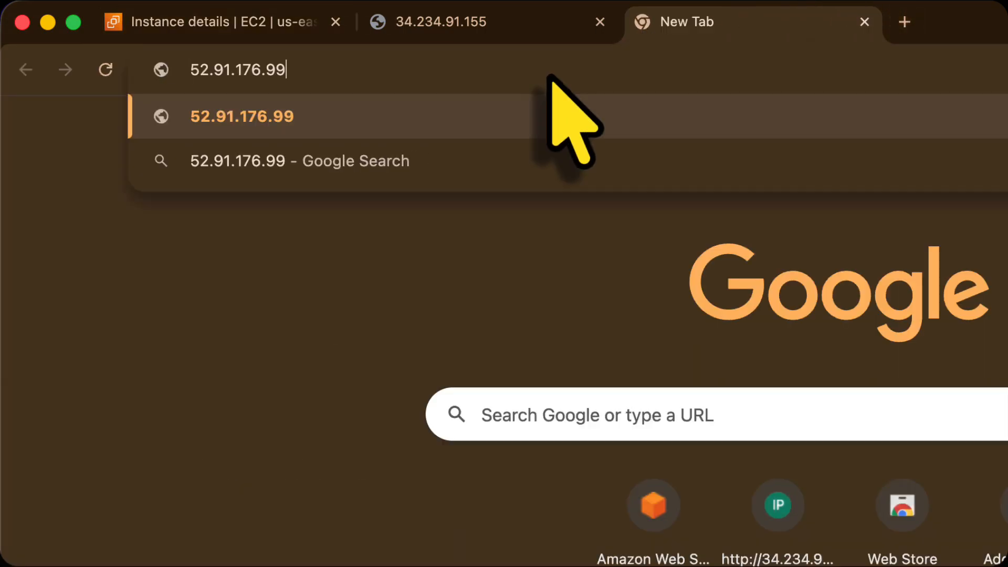
pyautogui.press('Return')
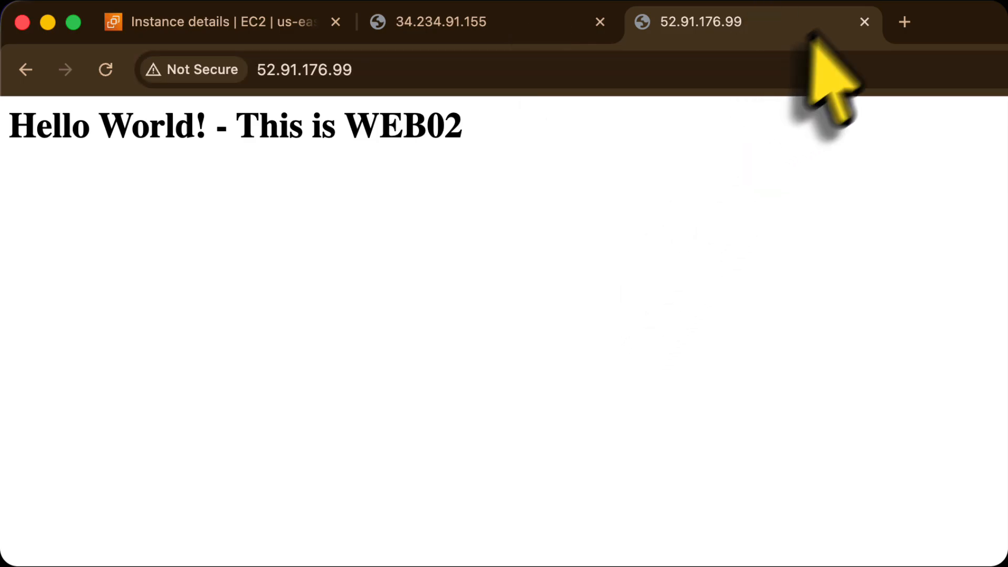
# - Close the two browser tabs showing the web01 and web02 test pages
pyautogui.click(863, 22)
pyautogui.click(590, 21)
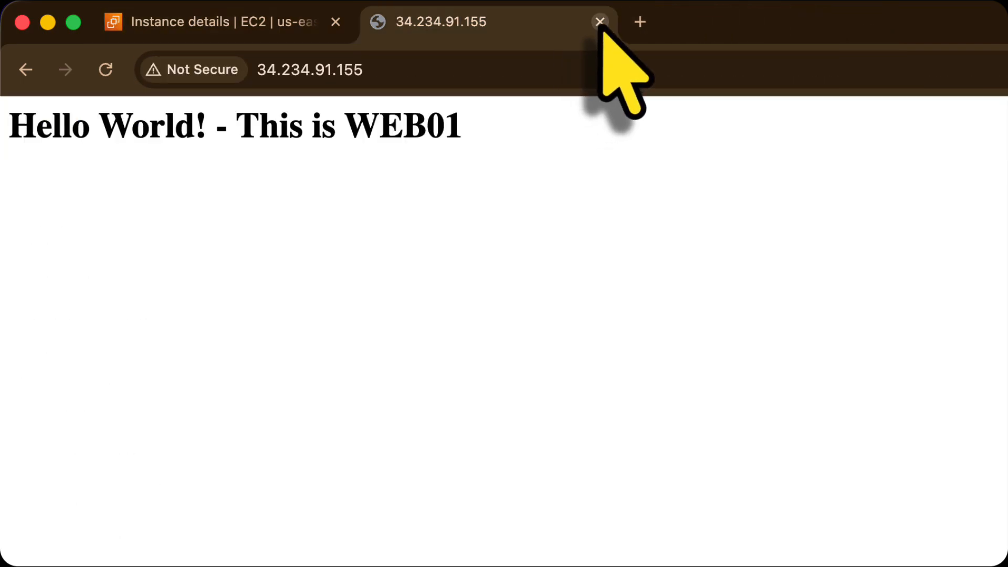
pyautogui.click(600, 22)
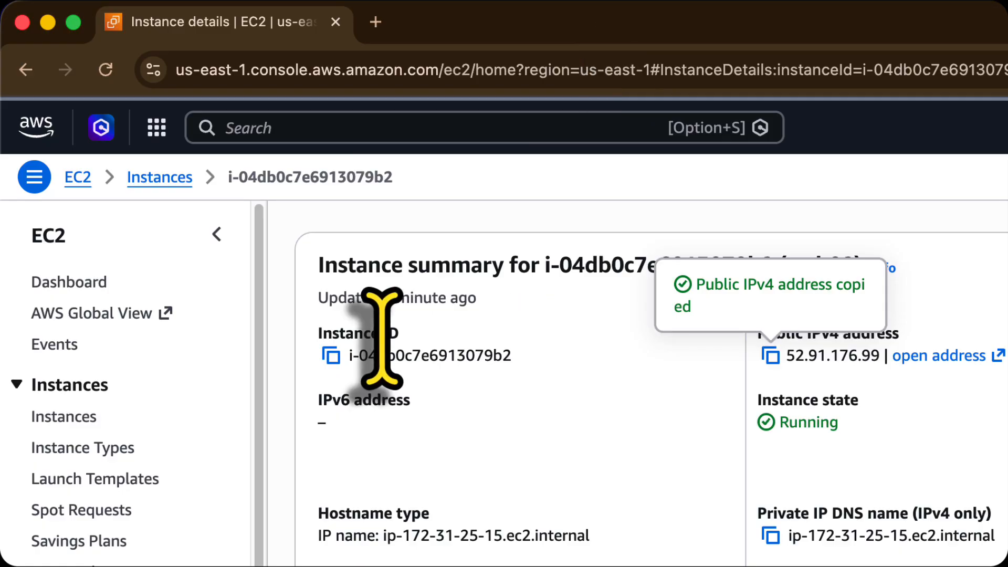
# - Search the AWS services for Route 53, open it in a new browser tab, and dismiss the error banner
pyautogui.click(449, 131)
pyautogui.write('Route 53')
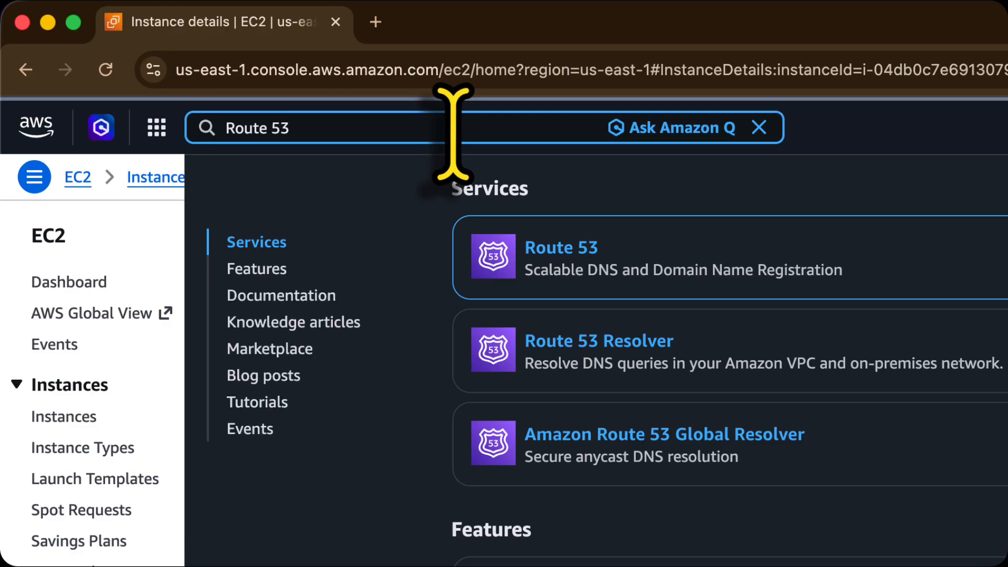
pyautogui.rightClick(559, 250)
pyautogui.click(593, 267)
pyautogui.click(515, 31)
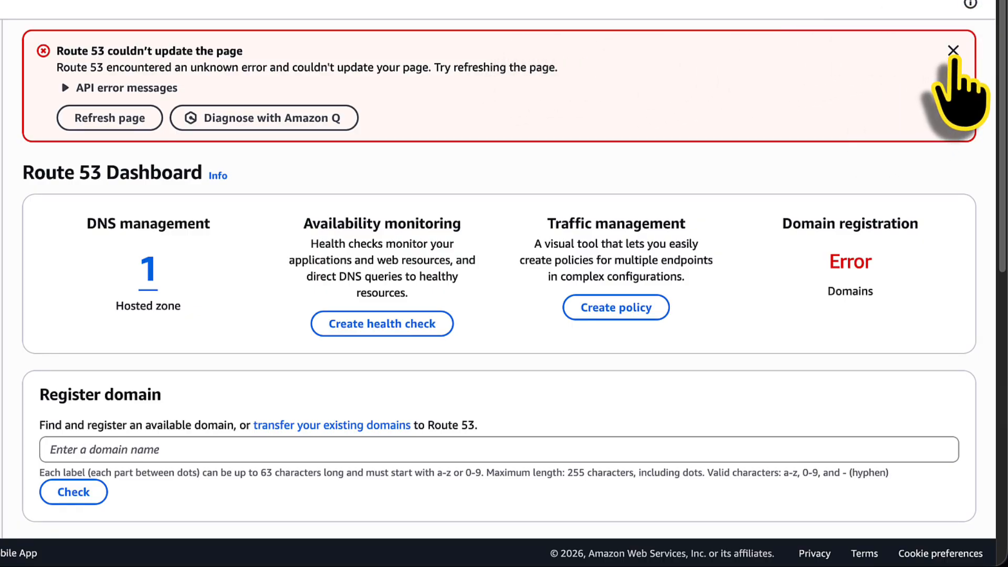
pyautogui.click(953, 50)
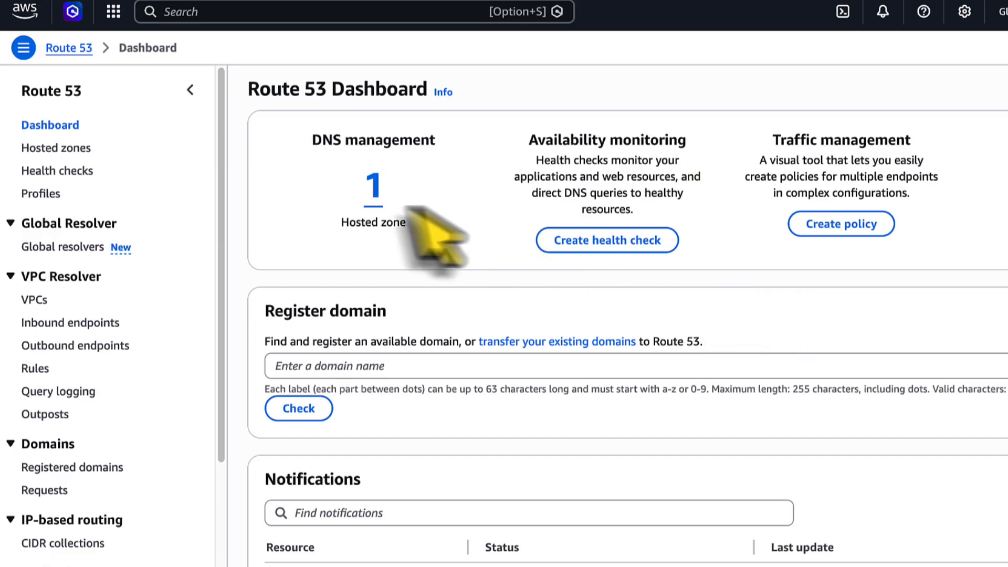
# - Open the existing public realhandsonlabs.net hosted zone and examine its records
pyautogui.click(304, 204)
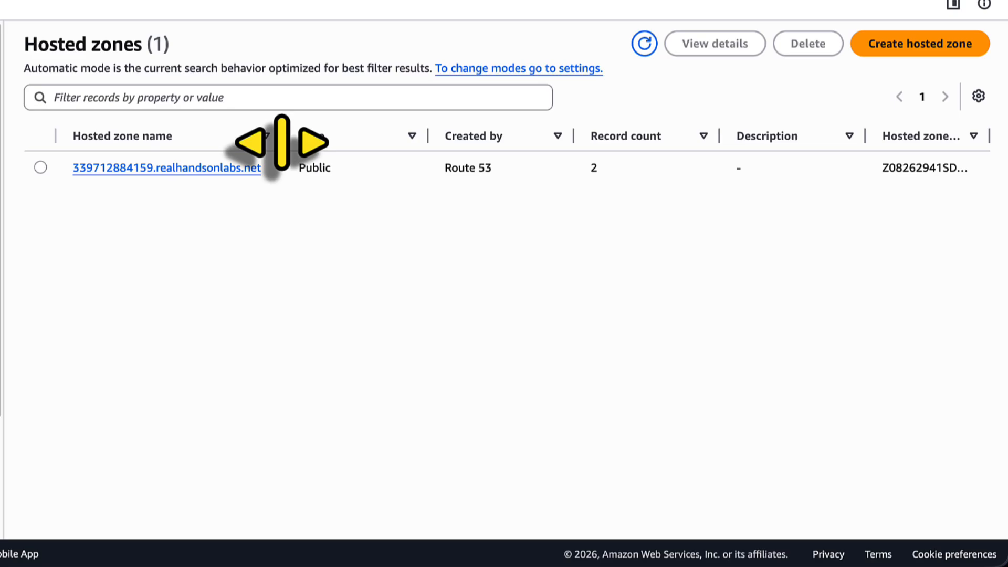
pyautogui.click(140, 168)
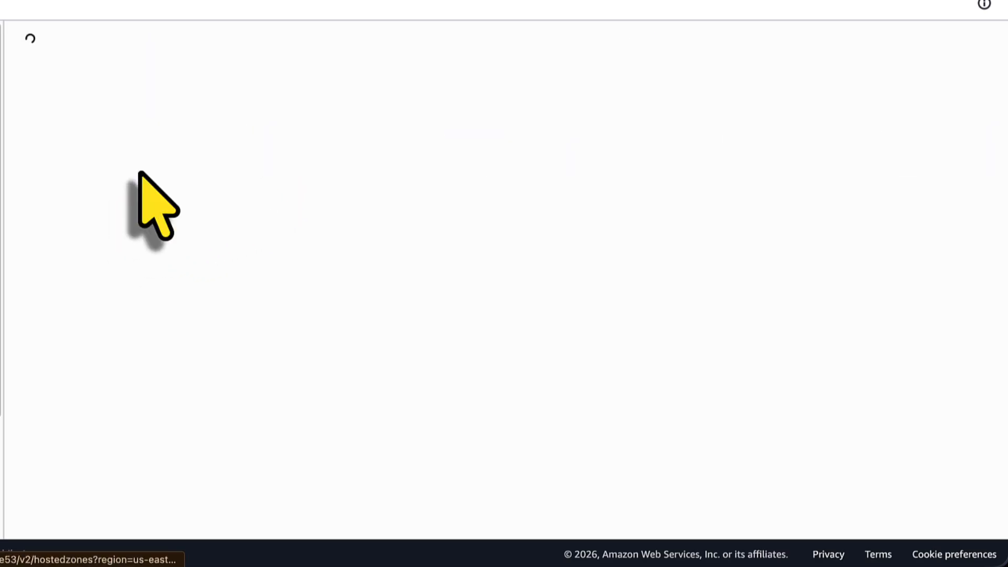
pyautogui.scroll(-3, 803, 273)
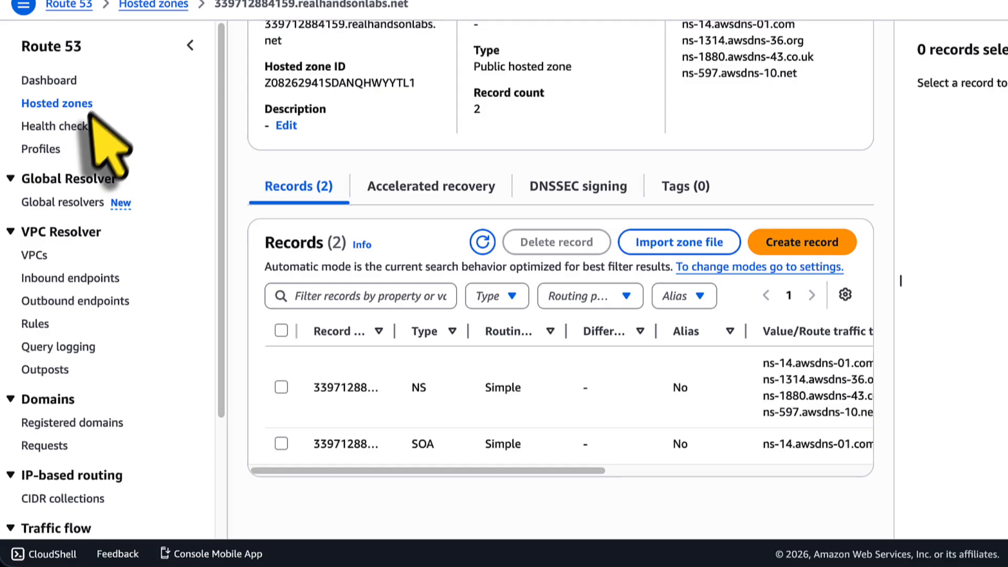
# - Start creating a Route 53 health check and name it "web01 health check"
pyautogui.click(74, 130)
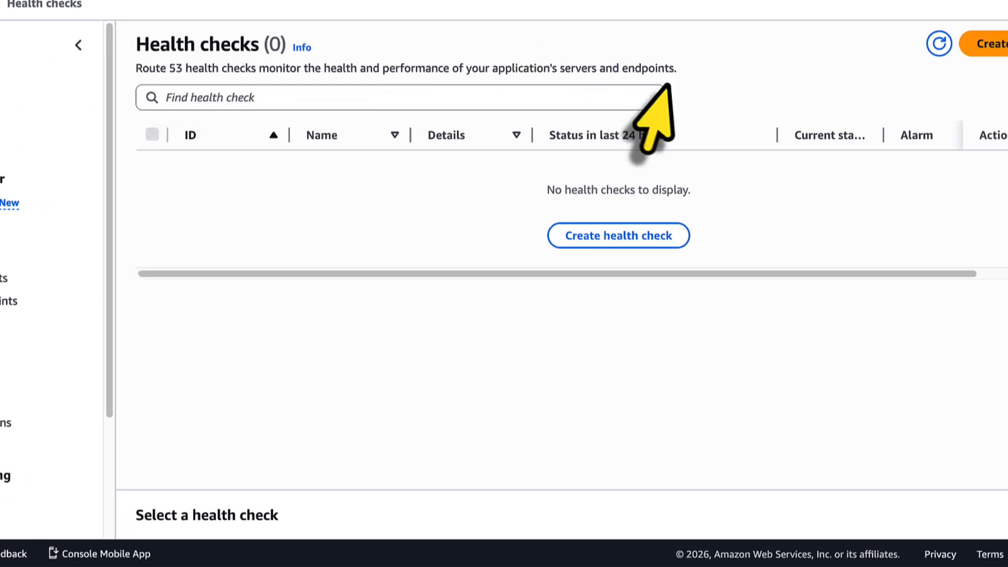
pyautogui.click(905, 52)
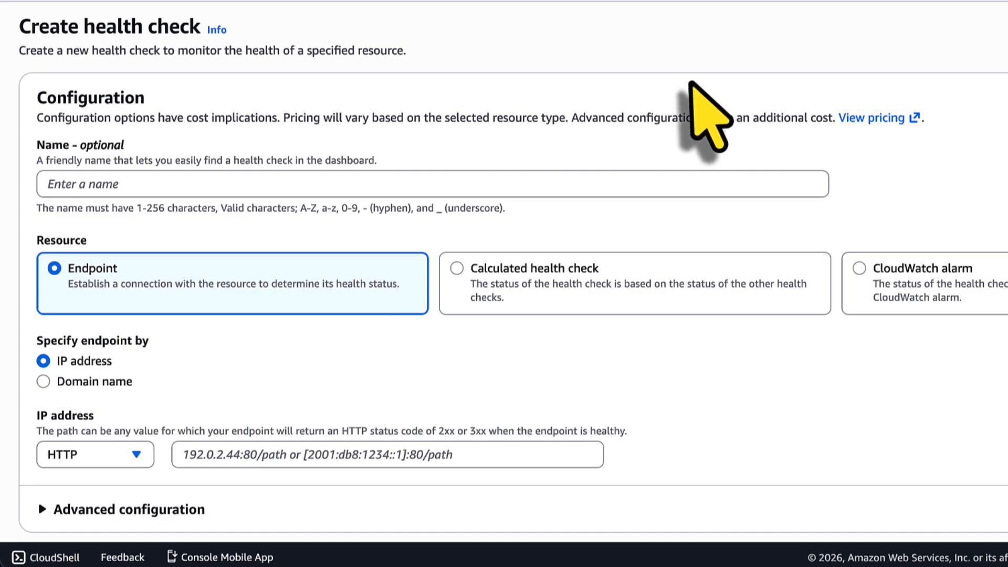
pyautogui.click(202, 181)
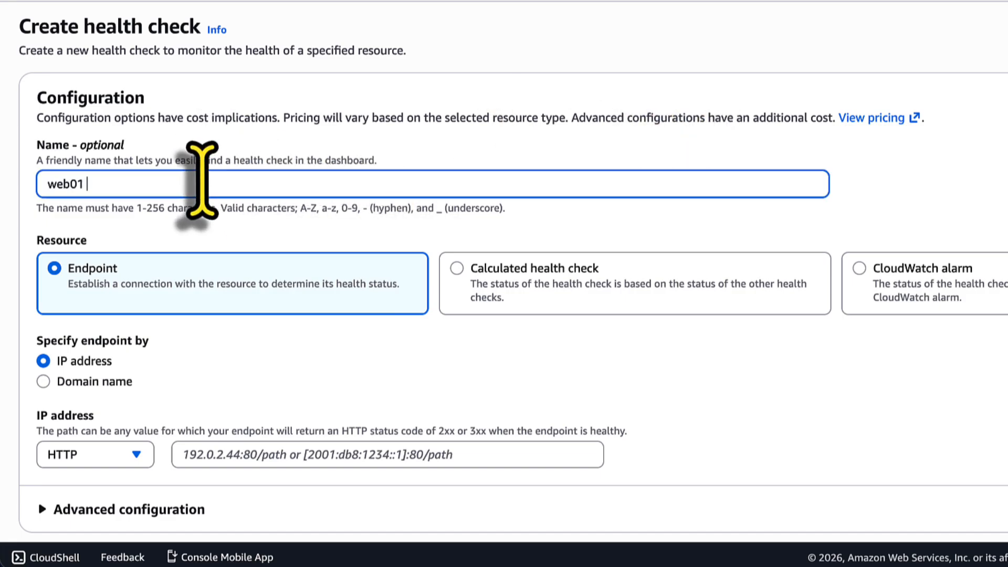
pyautogui.scroll(-2, 201, 181)
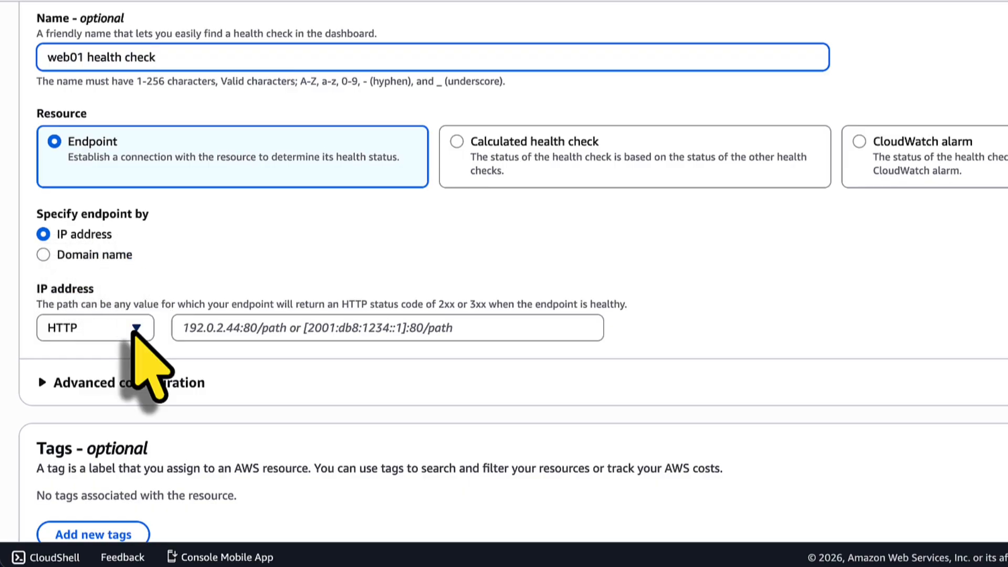
# - Copy web01's public IPv4 address from EC2 and enter 34.234.91.155 as the health check's HTTP endpoint IP address
pyautogui.click(233, 327)
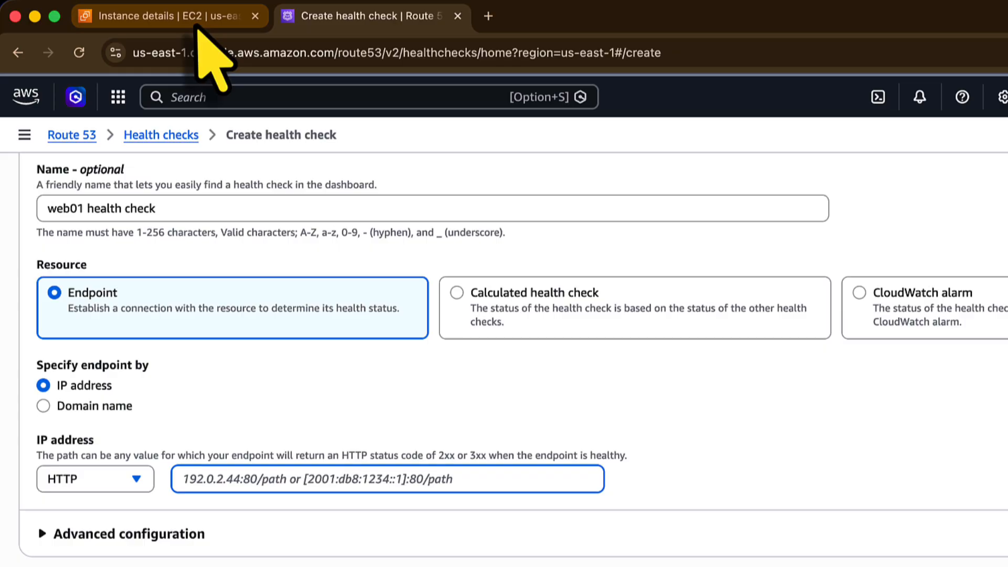
pyautogui.click(199, 21)
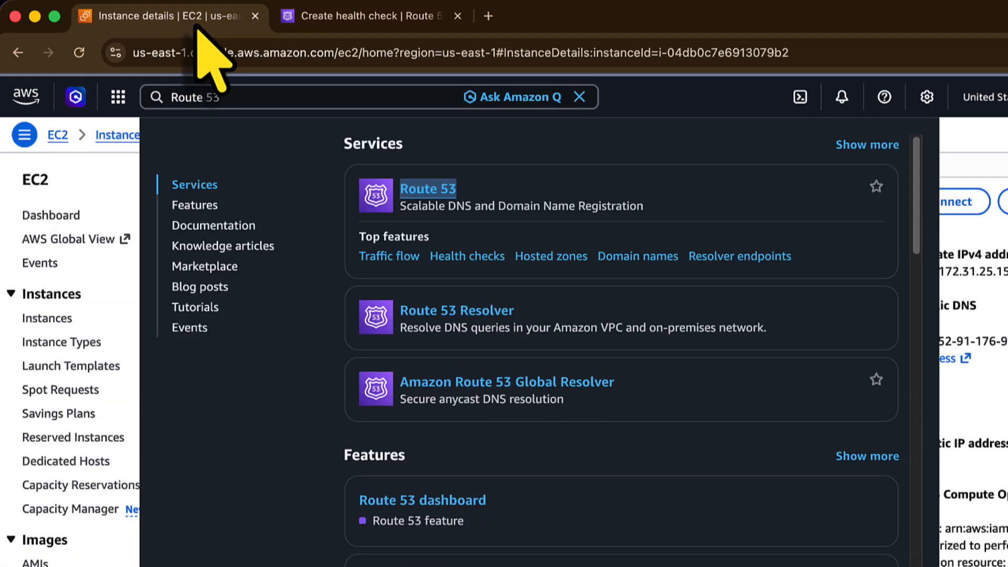
pyautogui.click(119, 136)
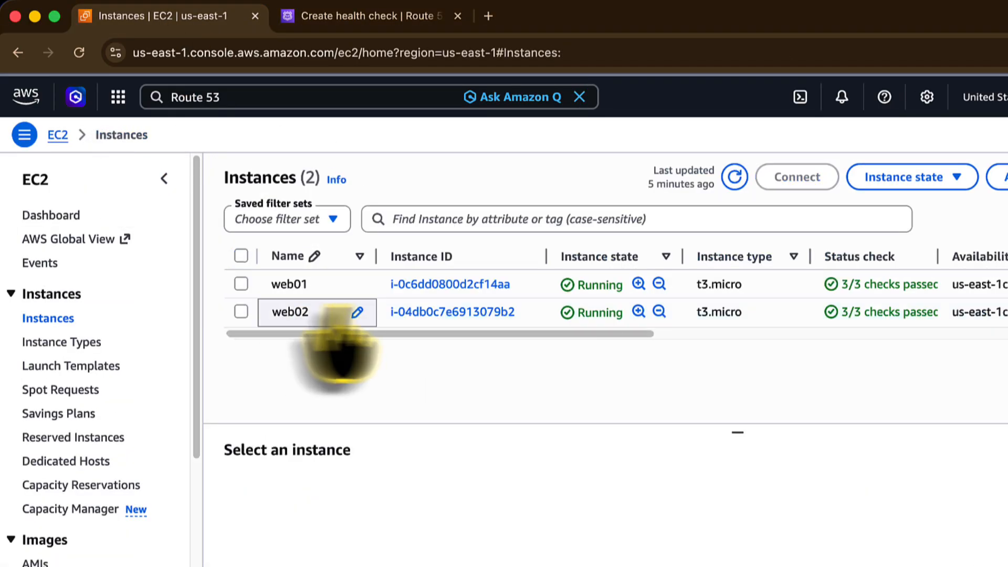
pyautogui.click(501, 284)
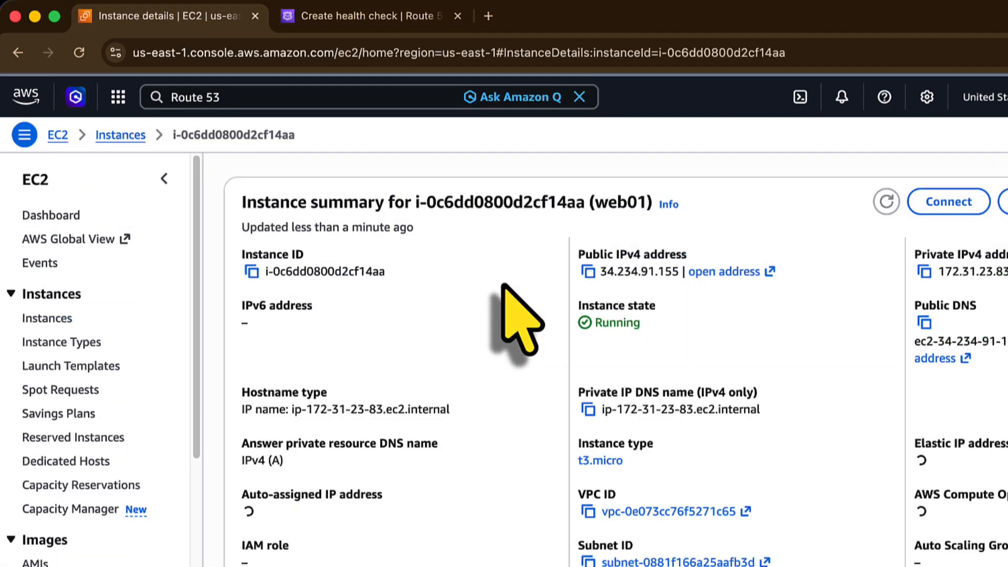
pyautogui.click(588, 272)
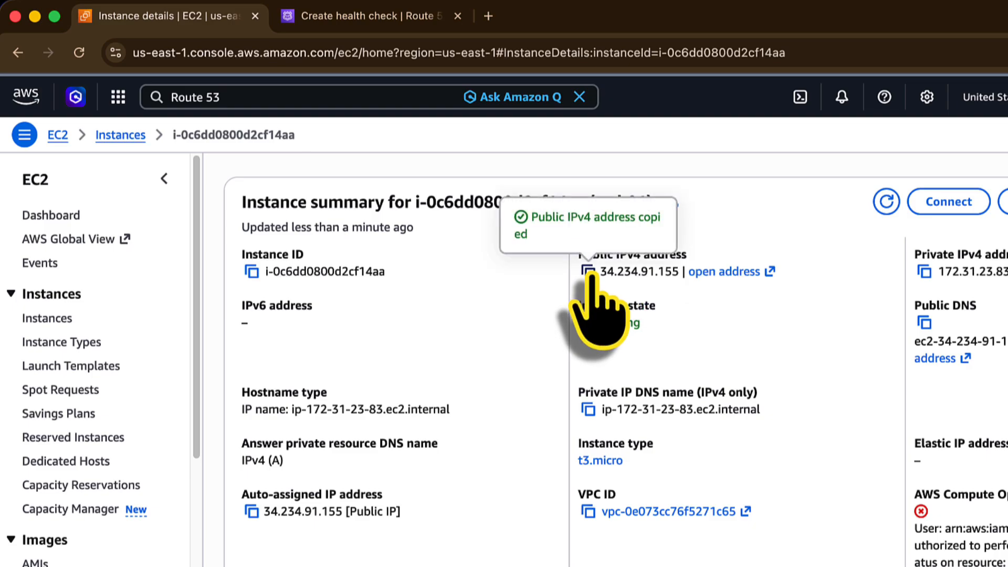
pyautogui.click(396, 25)
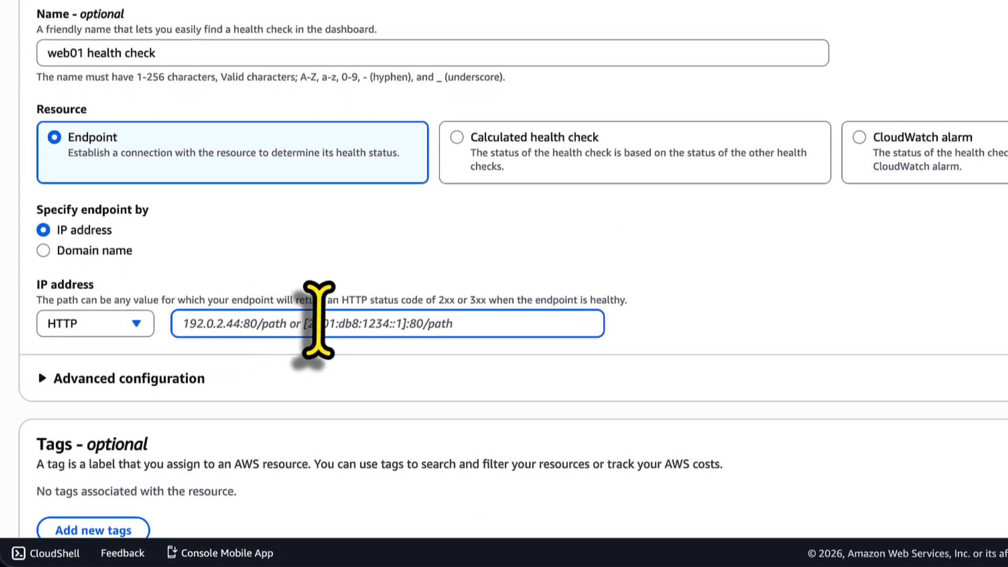
pyautogui.hotkey('ctrl', 'v')
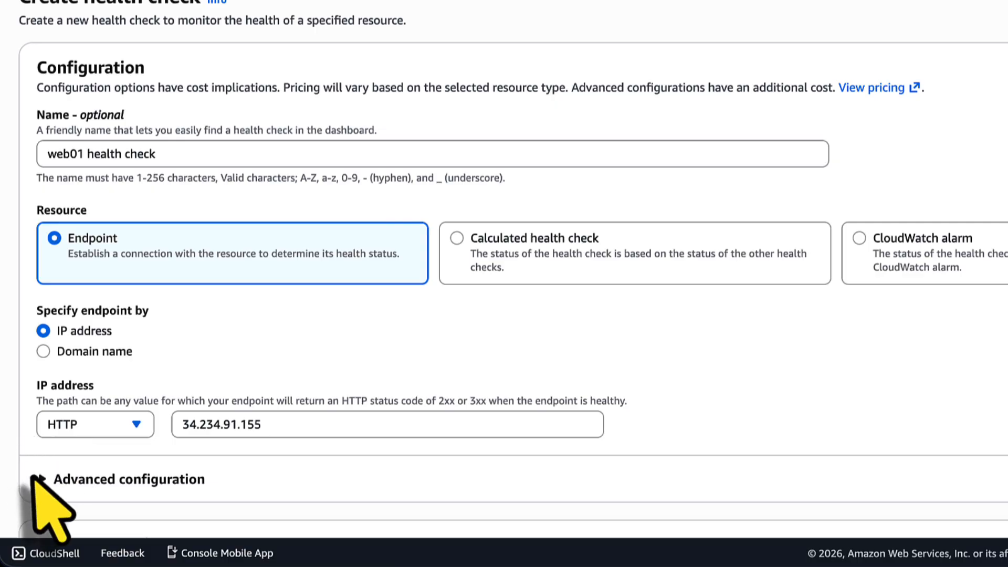
# - In the web01 health check's advanced configuration, choose the Fast (10 seconds) request interval and set the failure threshold to 1
pyautogui.click(37, 479)
pyautogui.scroll(-2, 785, 320)
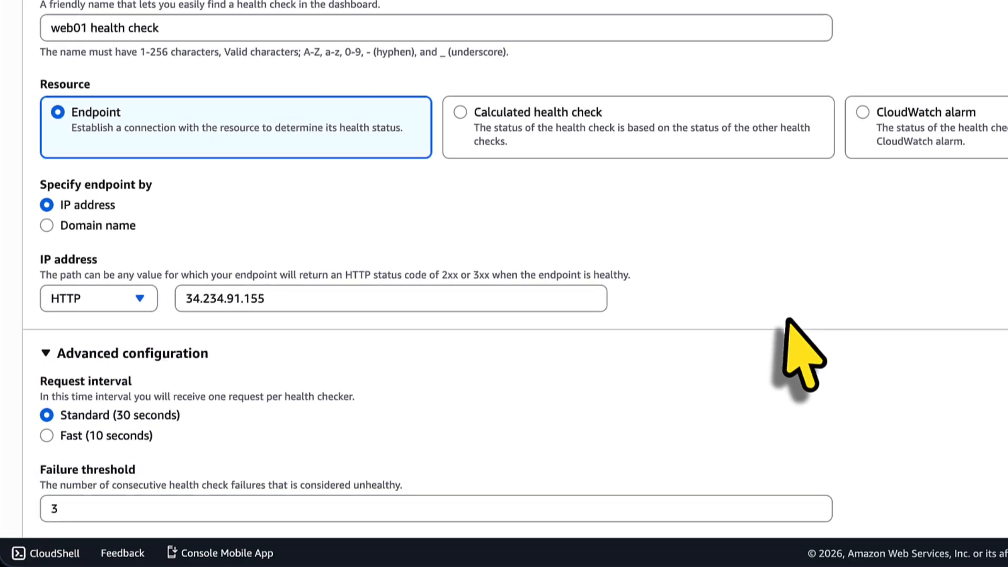
pyautogui.scroll(-7, 786, 321)
pyautogui.scroll(1, 787, 321)
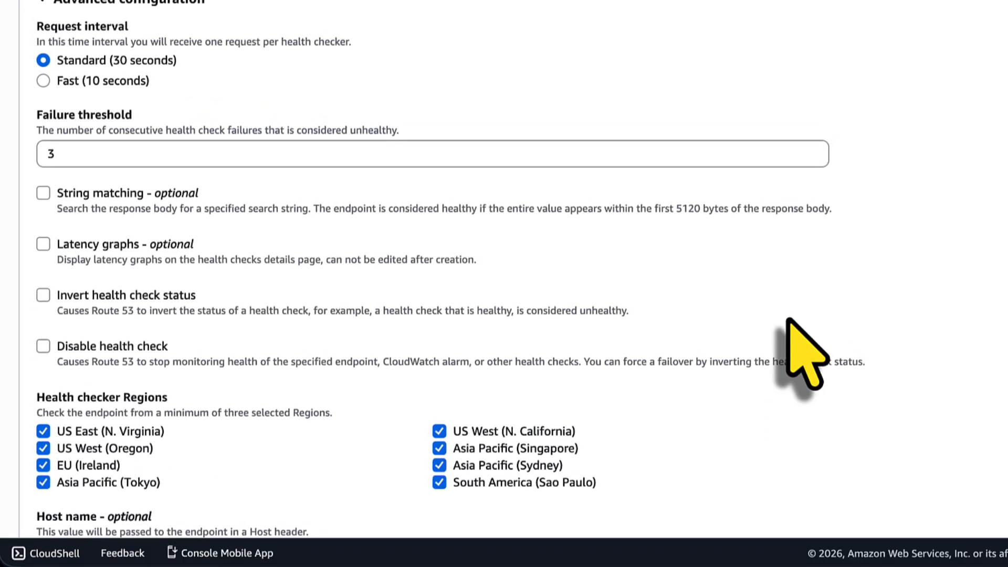
pyautogui.scroll(-3, 803, 351)
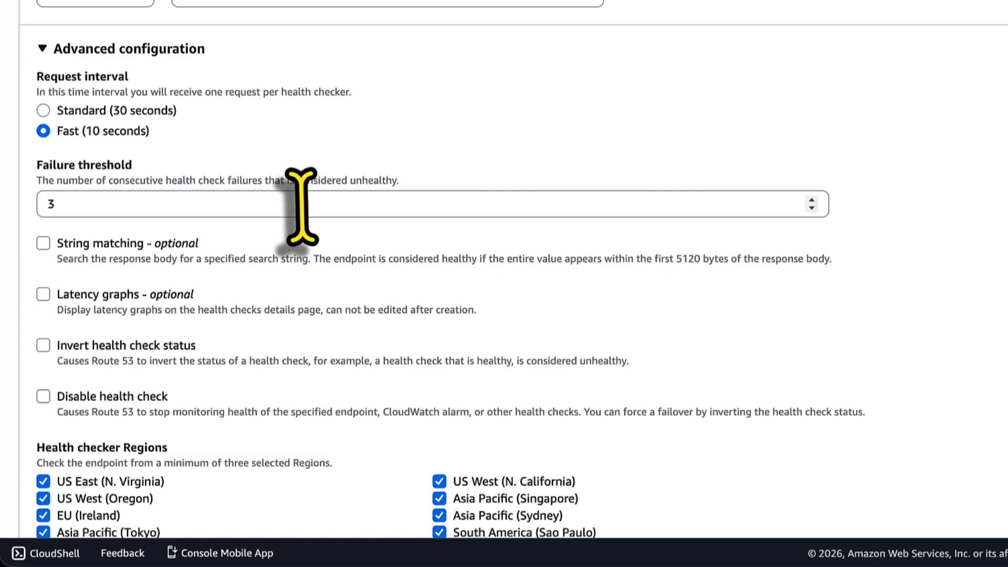
pyautogui.doubleClick(207, 202)
pyautogui.press('BackSpace')
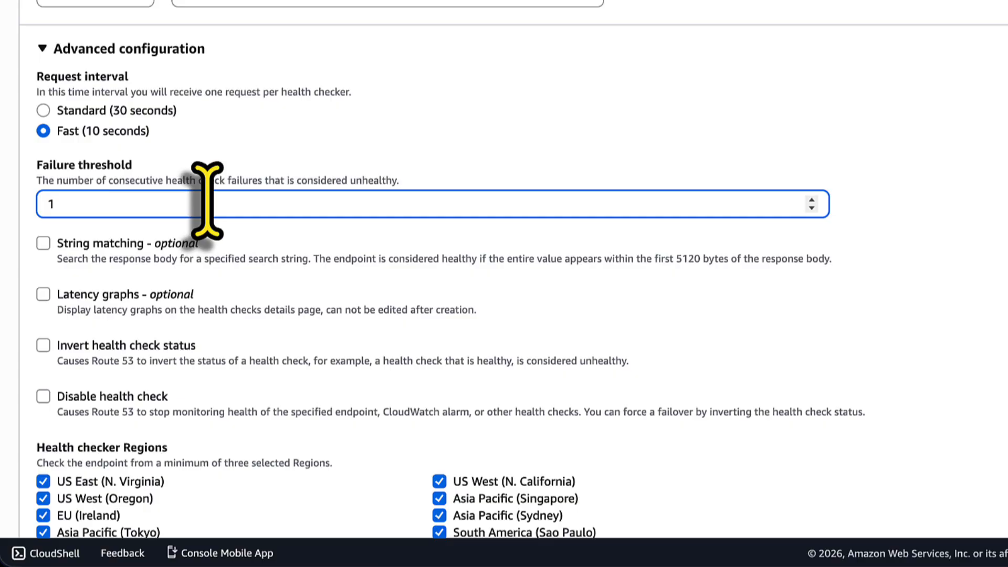
# - Create the web01 health check, keeping all health checker regions selected and the optional host name blank
pyautogui.scroll(-3, 331, 255)
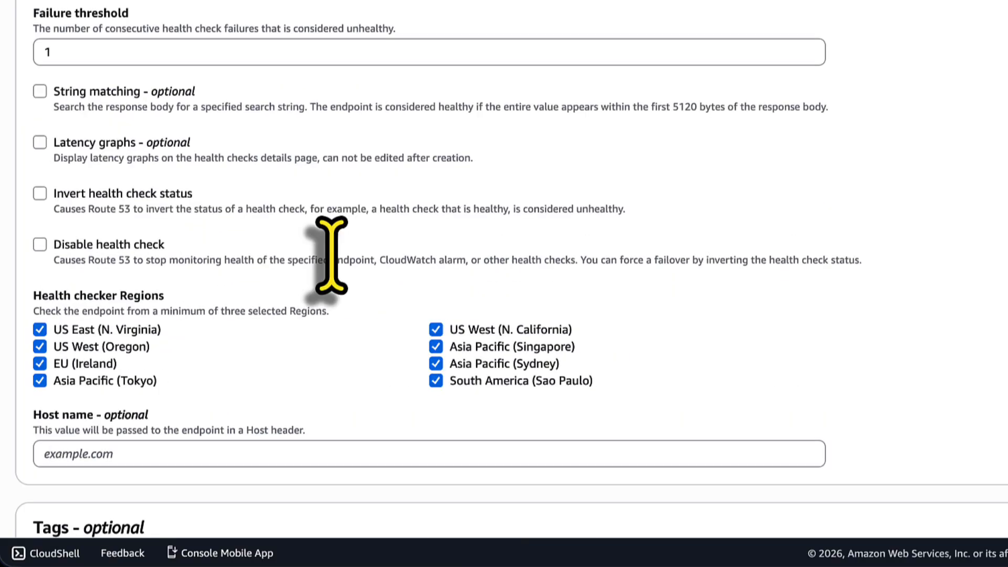
pyautogui.scroll(-4, 330, 254)
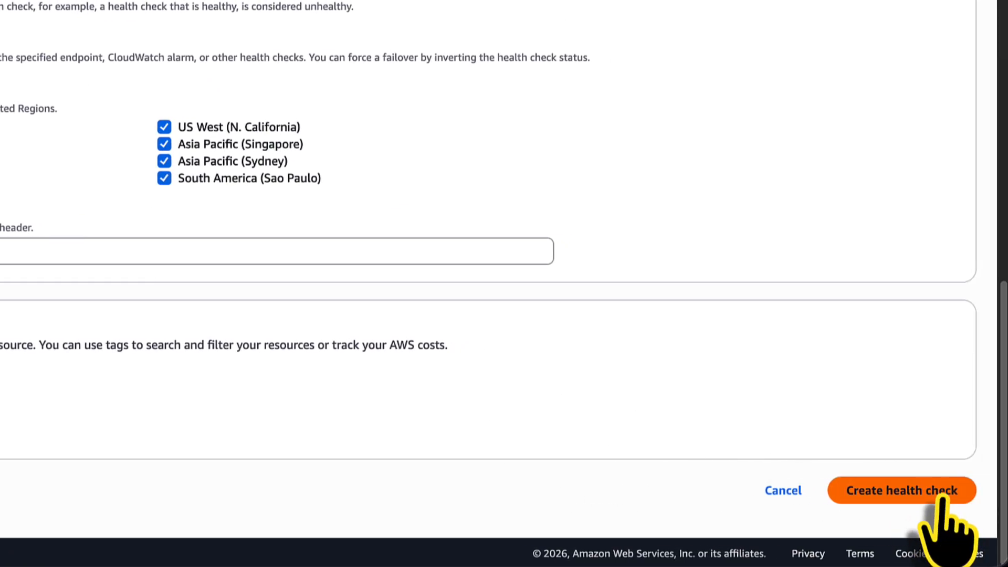
pyautogui.click(942, 498)
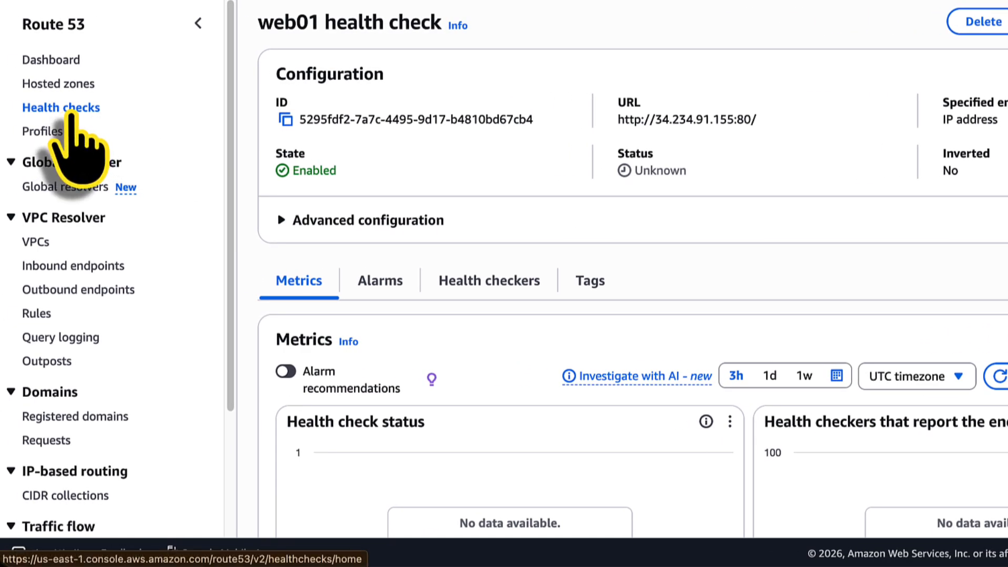
# - Return to the health checks list and start another health check named "web02 health check"
pyautogui.click(74, 109)
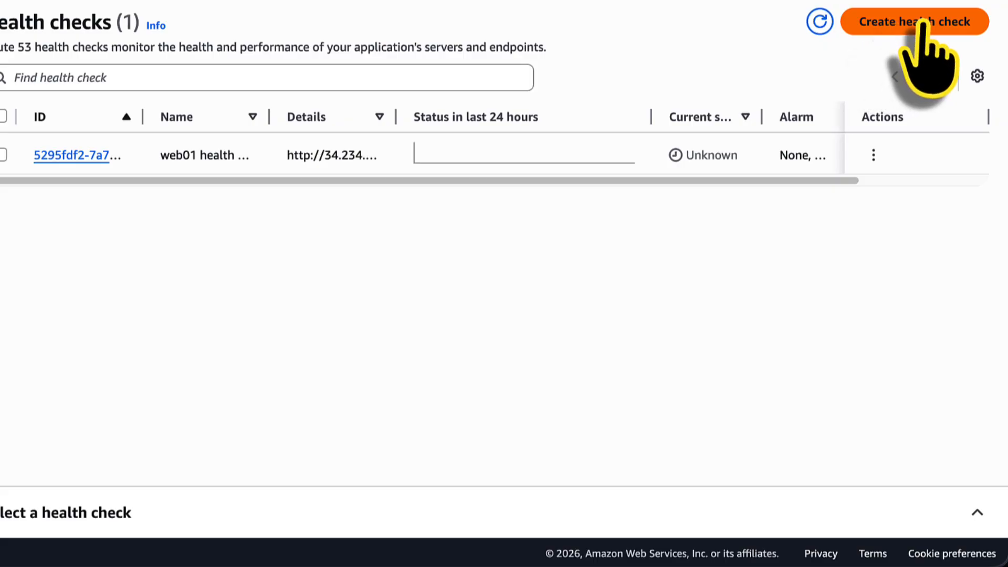
pyautogui.click(1000, 20)
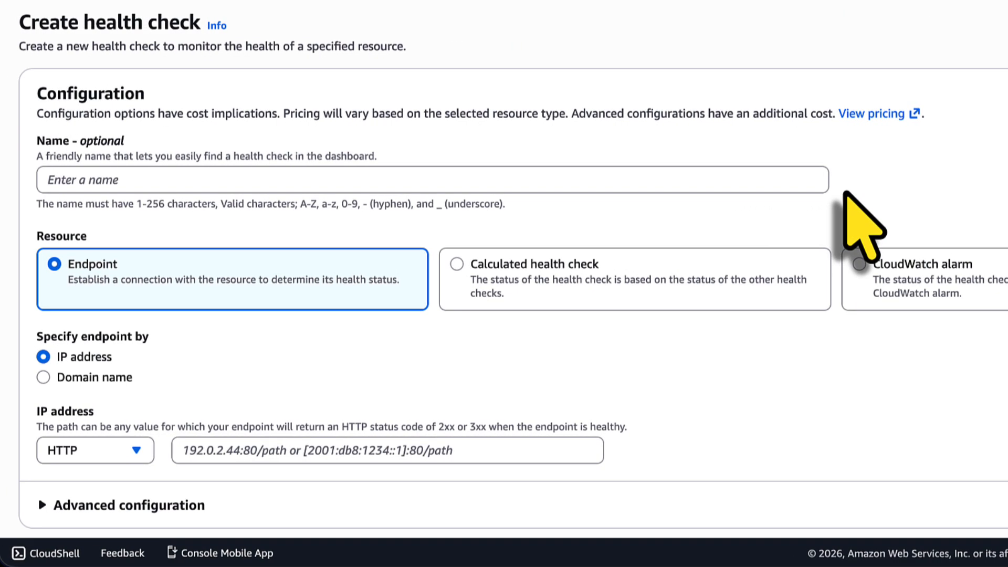
pyautogui.click(239, 180)
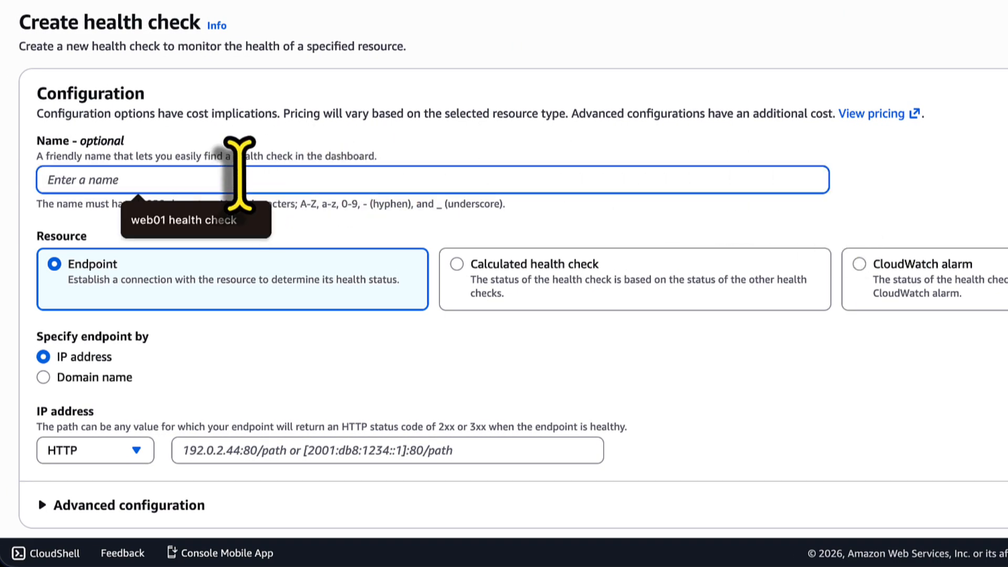
pyautogui.write('web02 health check')
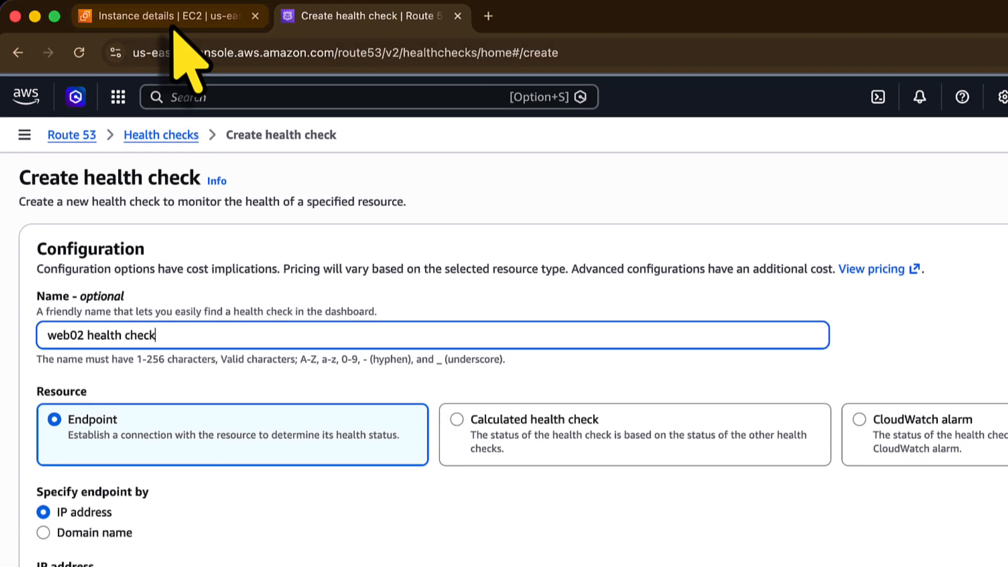
# - Copy web02's public IPv4 address from EC2 and enter 52.91.176.99 as the health check's HTTP endpoint IP address
pyautogui.click(175, 17)
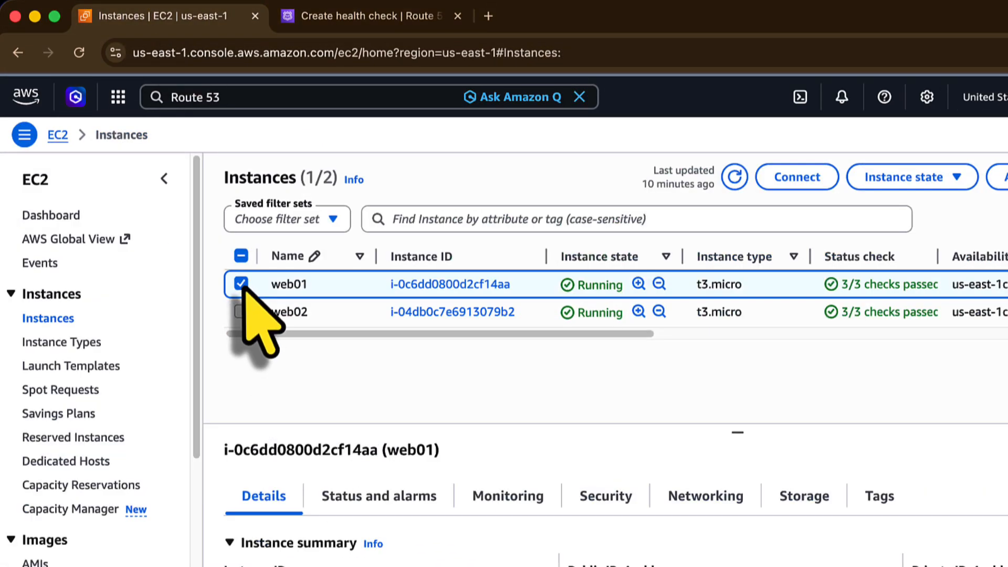
pyautogui.click(241, 284)
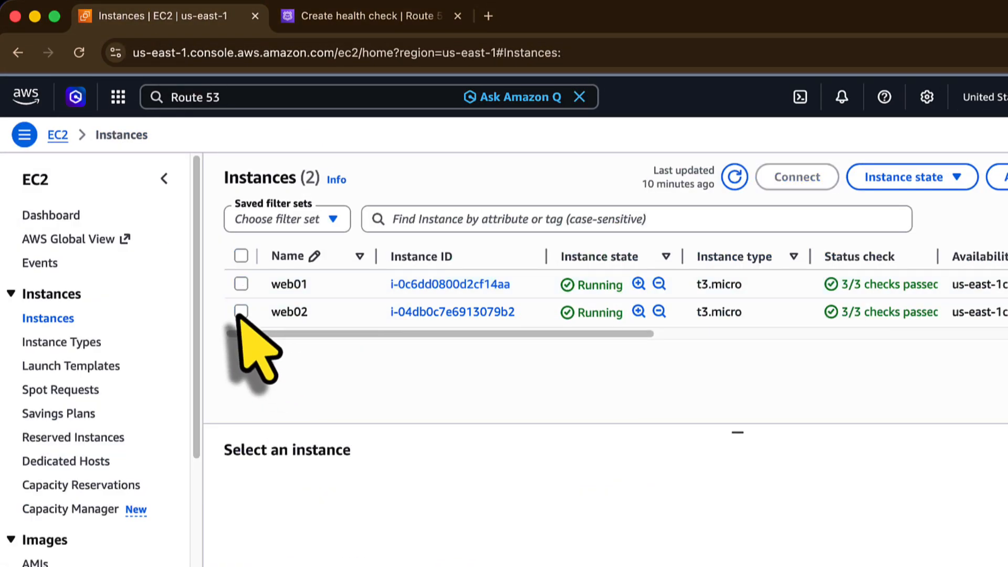
pyautogui.click(241, 310)
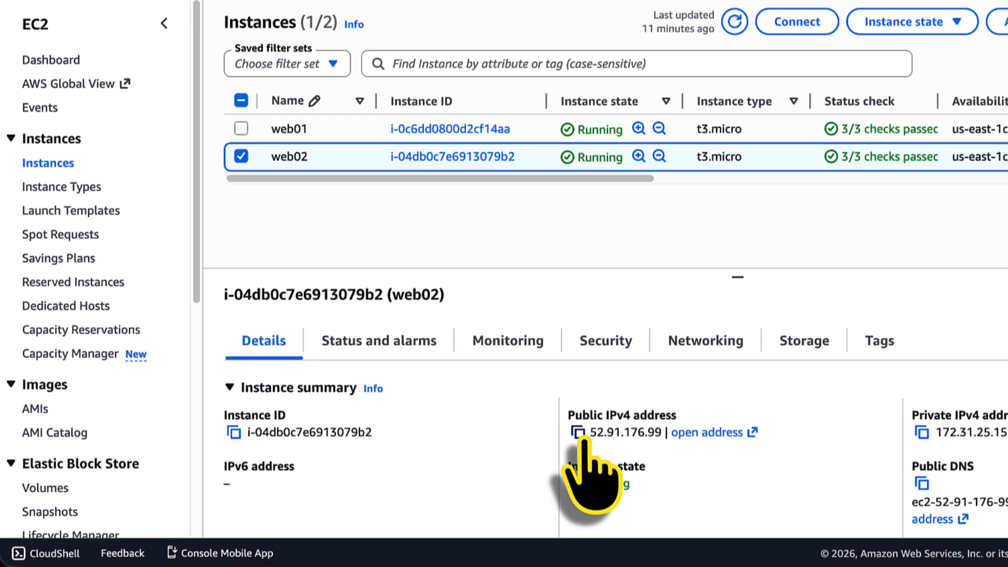
pyautogui.click(577, 433)
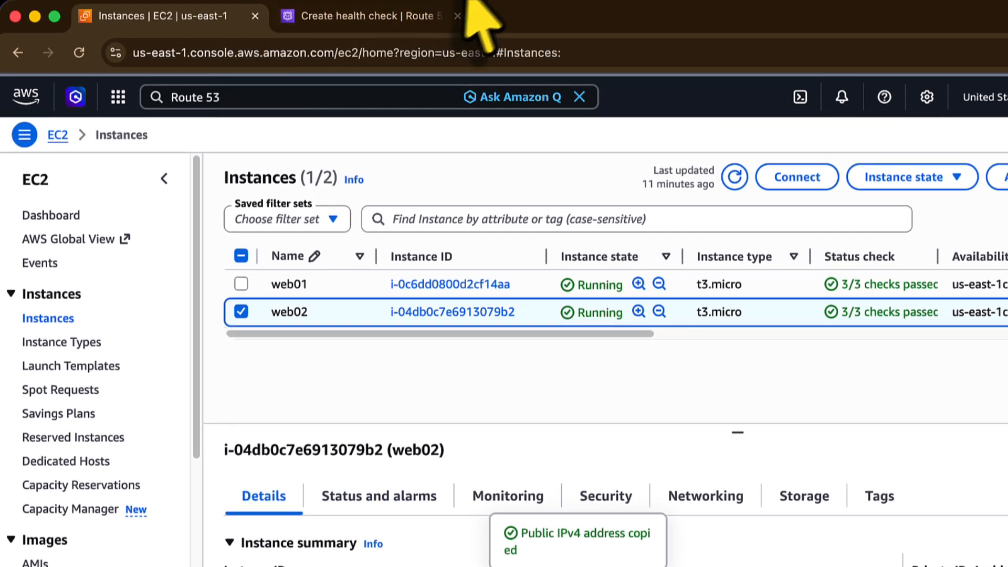
pyautogui.click(383, 16)
pyautogui.click(293, 464)
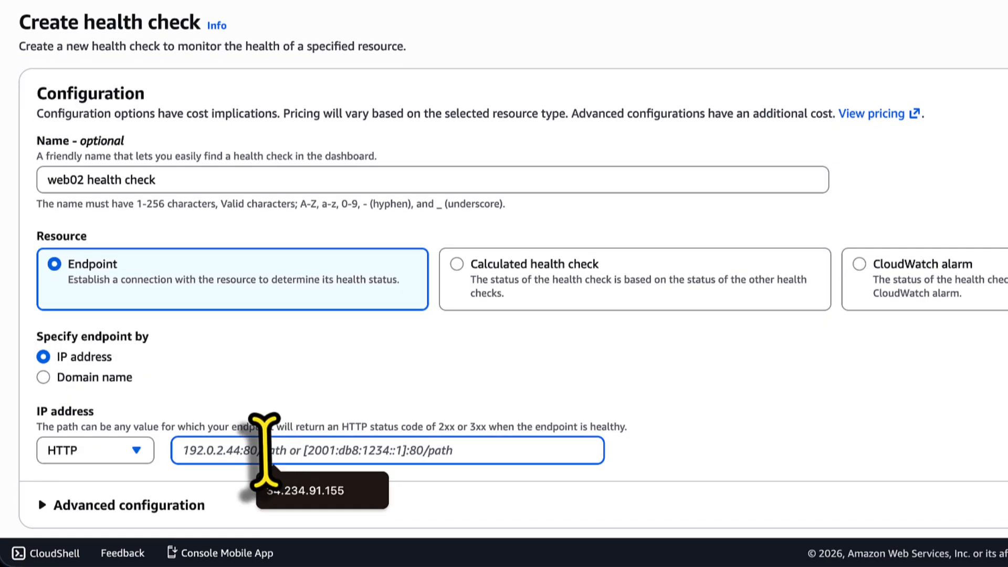
pyautogui.hotkey('ctrl', 'v')
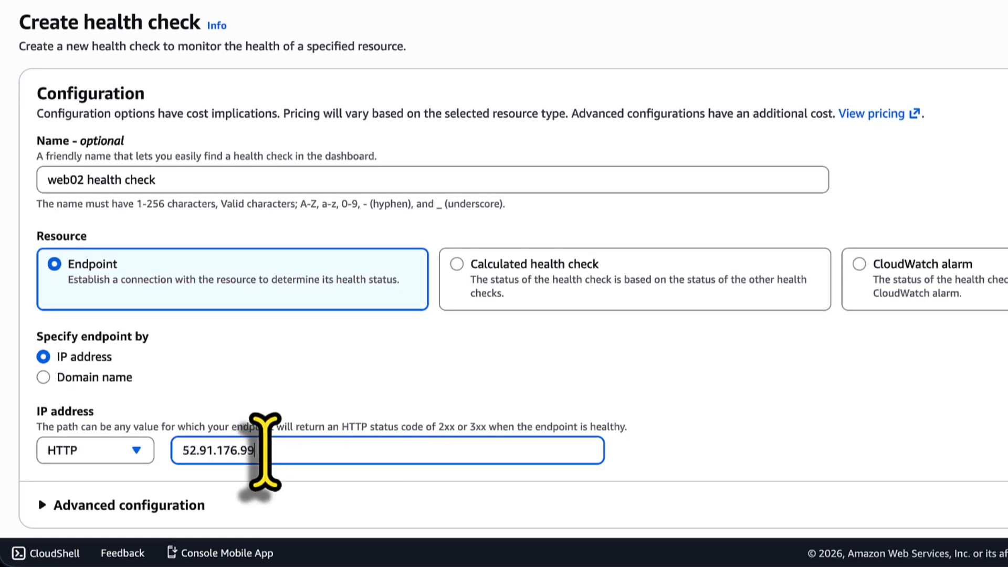
# - Create the web02 health check with the Fast (10 seconds) request interval in its advanced configuration
pyautogui.click(41, 506)
pyautogui.scroll(-5, 360, 416)
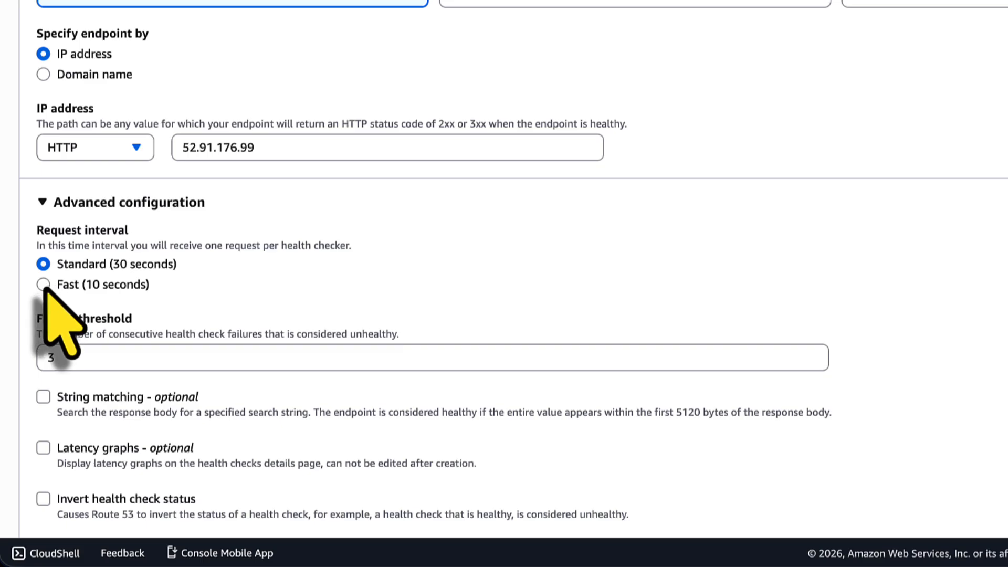
pyautogui.click(45, 285)
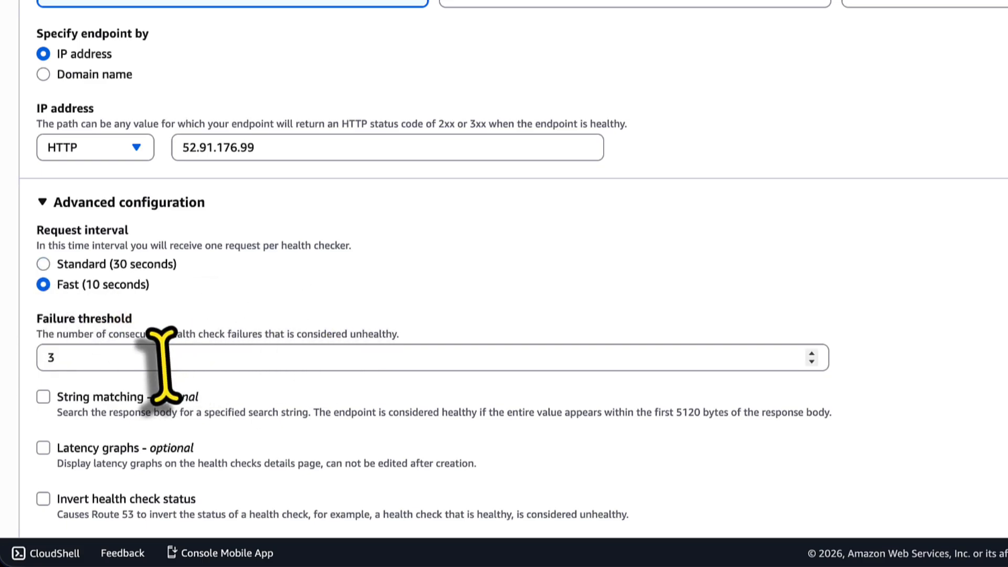
pyautogui.click(195, 357)
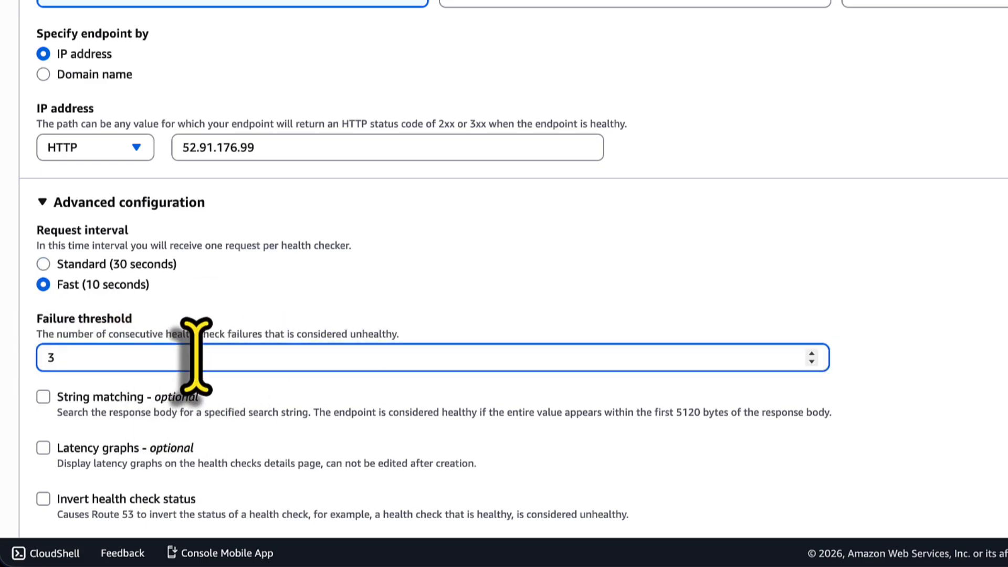
pyautogui.scroll(-10, 196, 356)
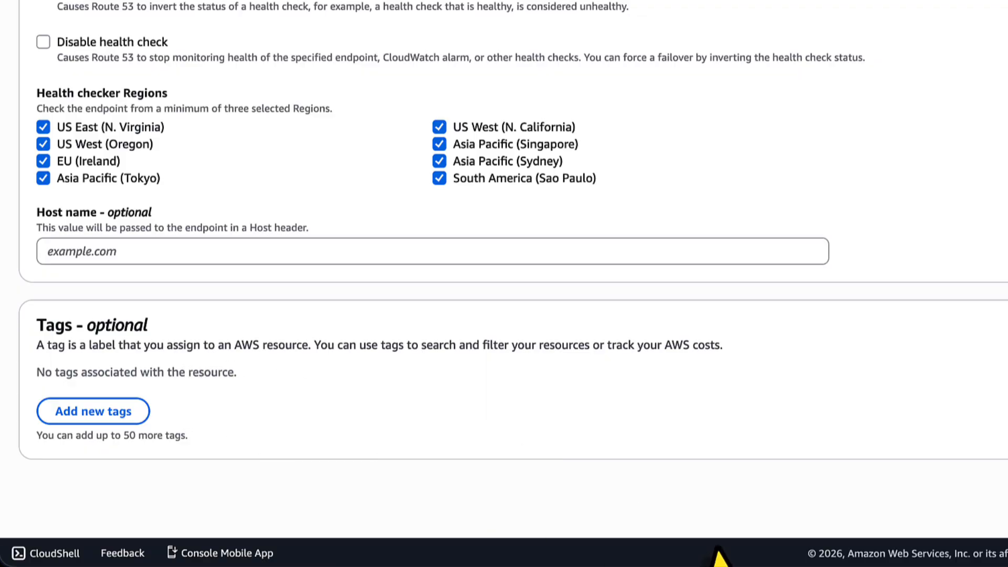
pyautogui.click(895, 491)
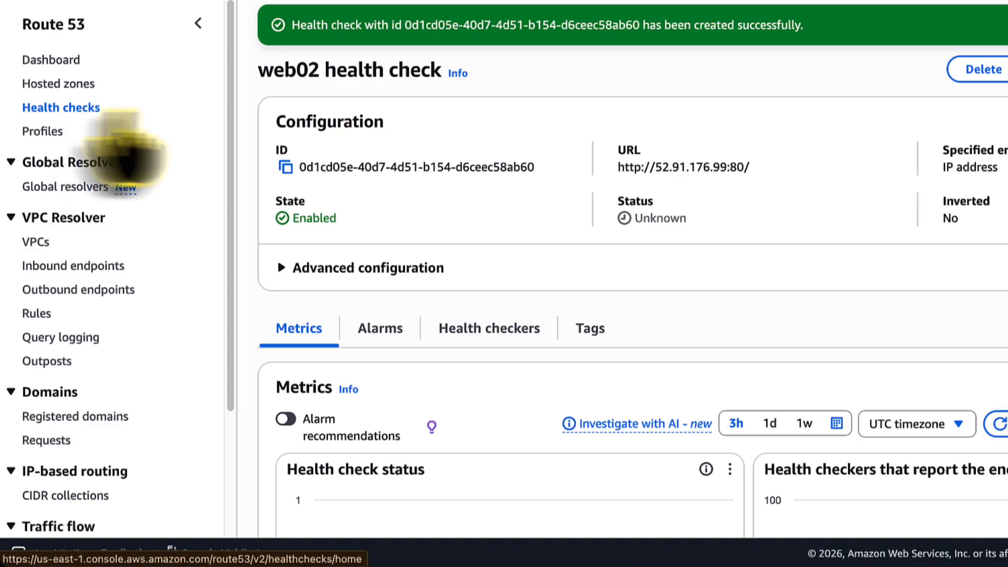
# - Open the health checks list and refresh it to check the current status of web01 and web02
pyautogui.click(78, 107)
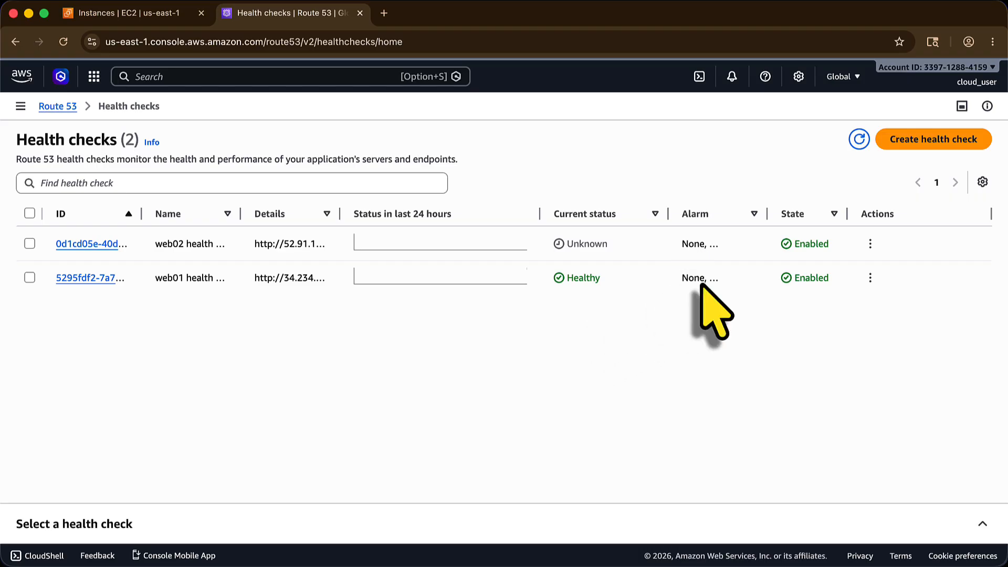
pyautogui.click(858, 140)
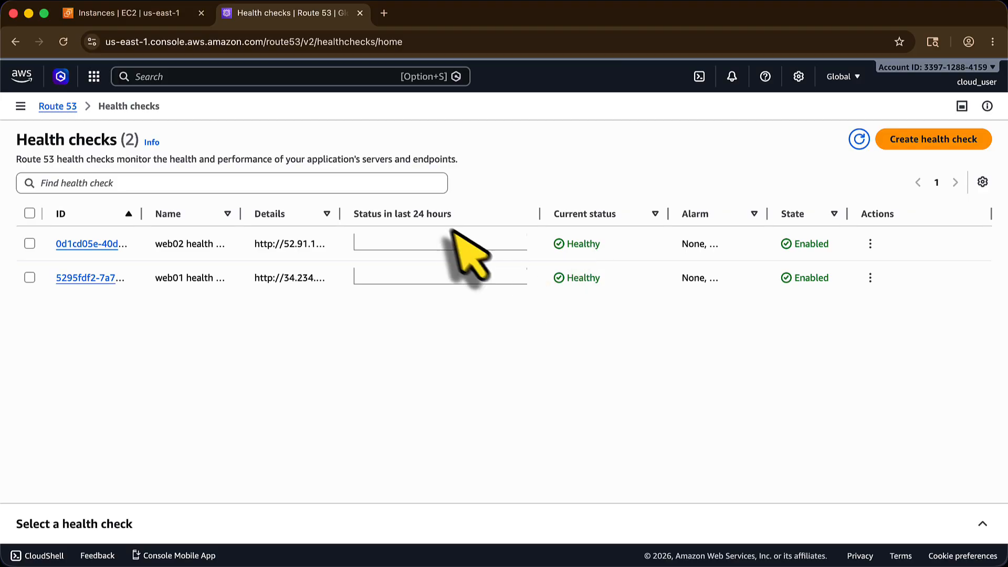
# - Open the public realhandsonlabs.net hosted zone and start creating a new record in it
pyautogui.click(62, 108)
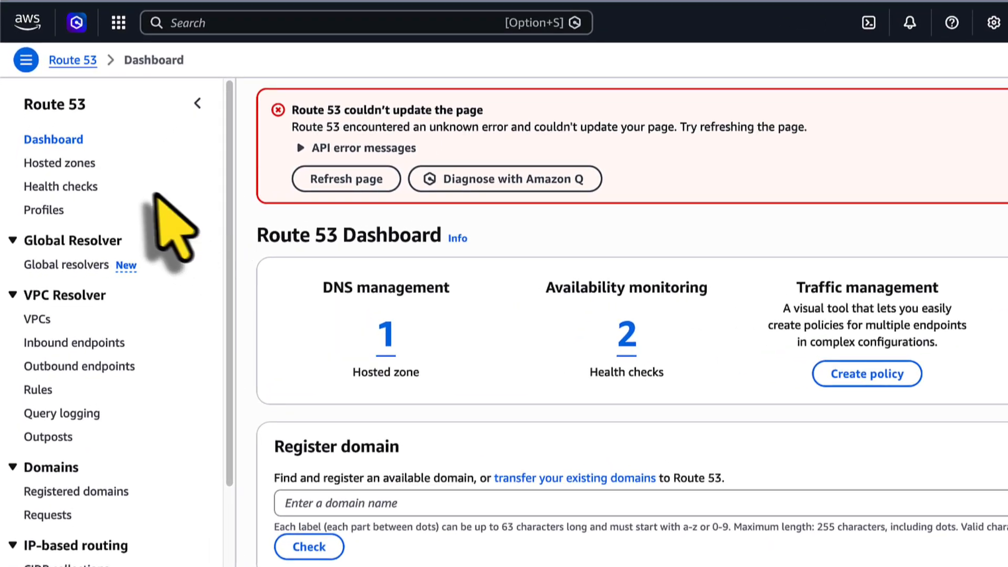
pyautogui.click(78, 165)
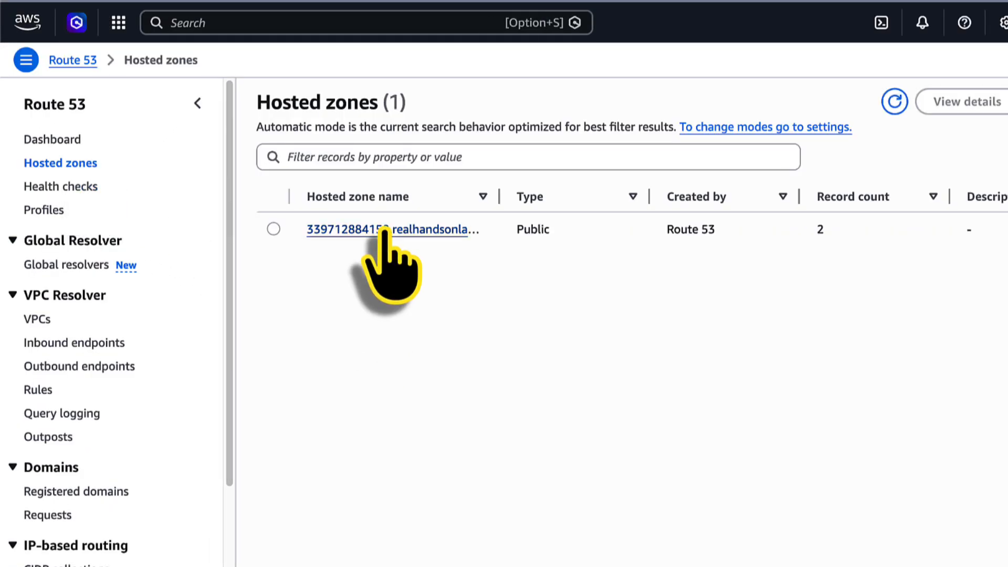
pyautogui.click(385, 231)
pyautogui.scroll(-5, 483, 427)
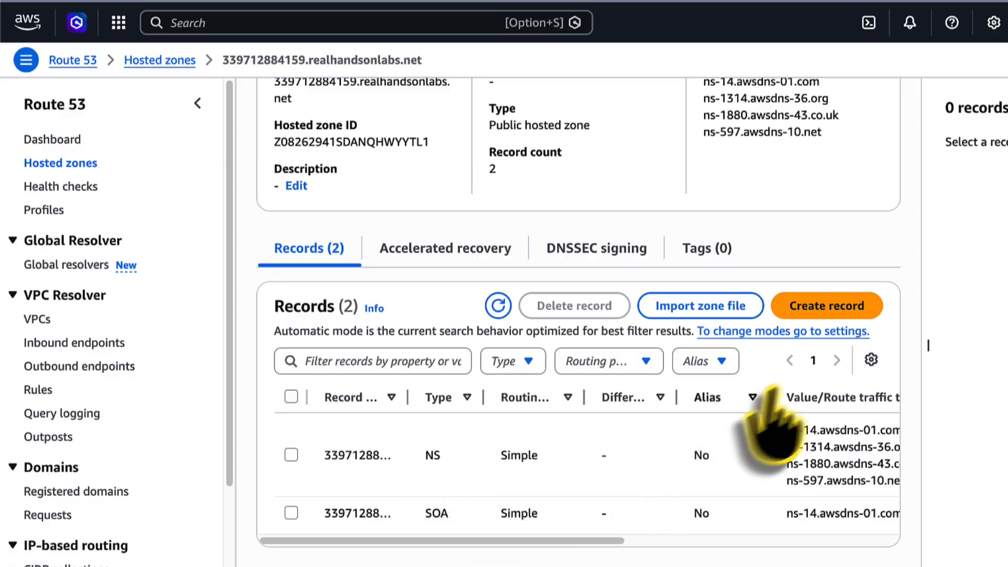
pyautogui.click(837, 310)
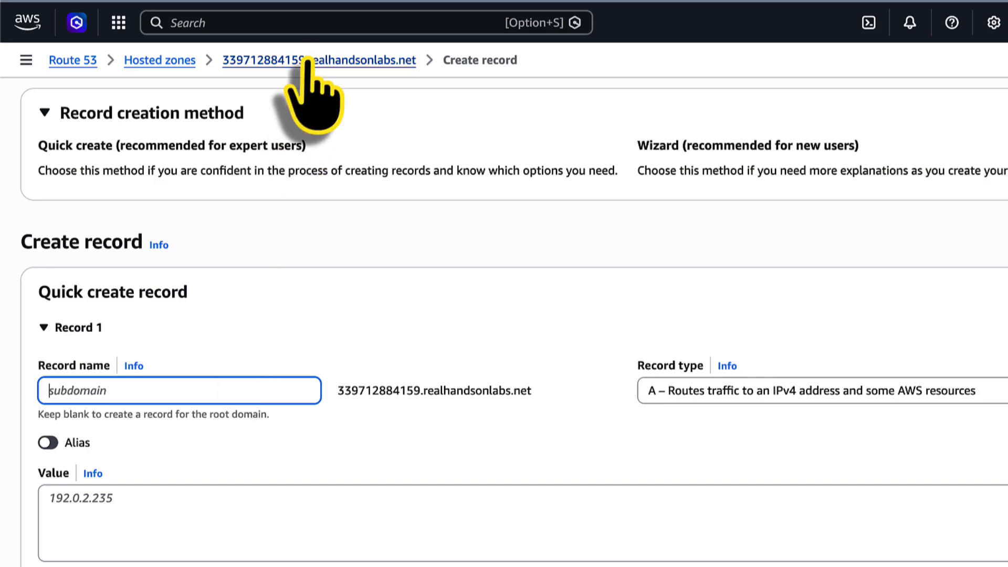
# - Keep record type A and enter web01's public IPv4 address, 34.234.91.155, copied from EC2, as the record's value
pyautogui.click(717, 498)
pyautogui.click(727, 402)
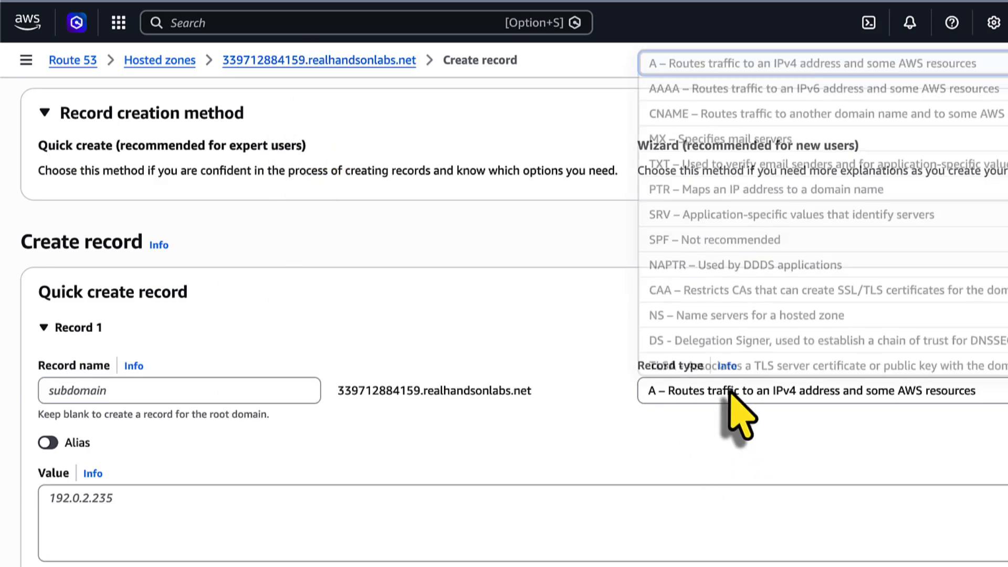
pyautogui.click(231, 525)
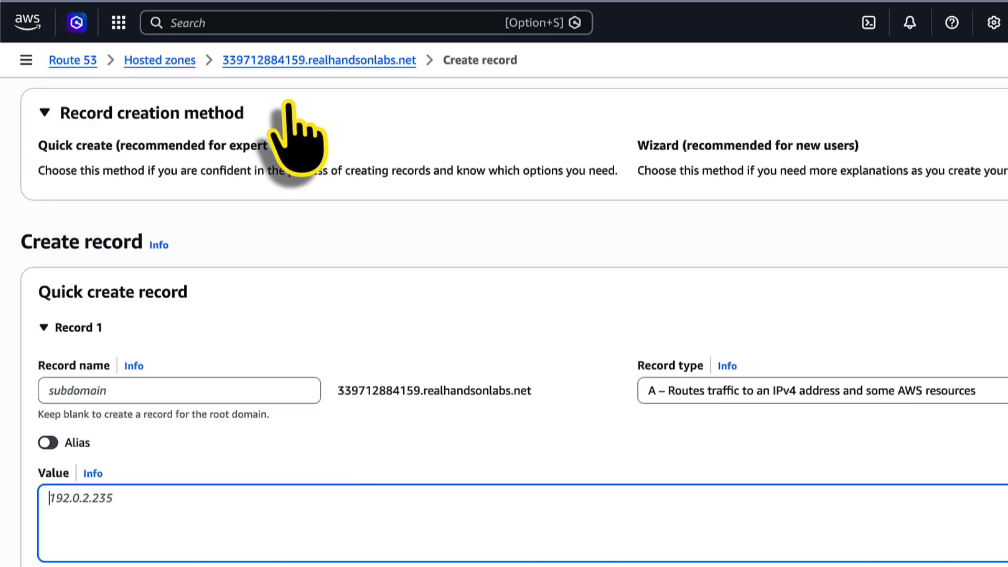
pyautogui.click(150, 16)
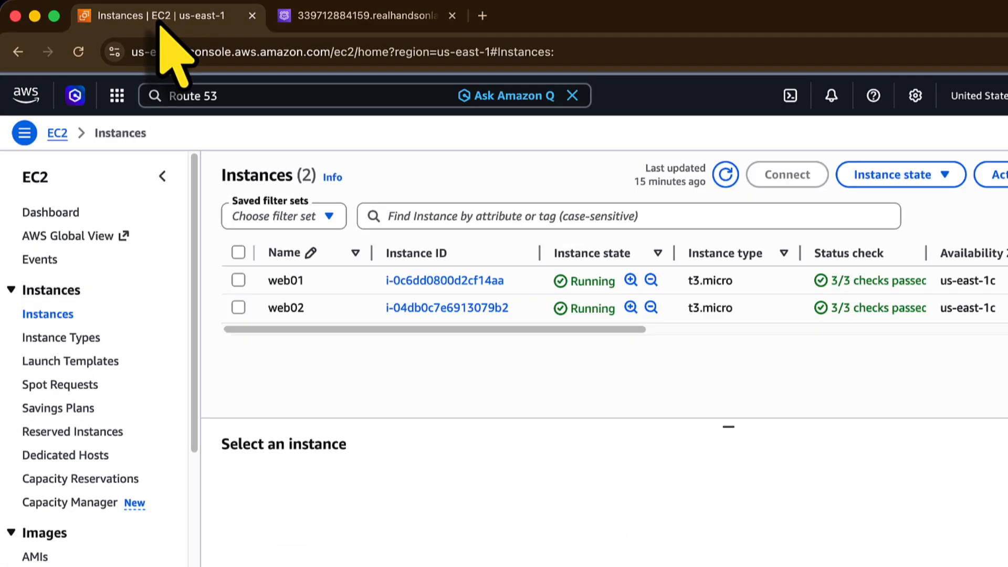
pyautogui.click(239, 281)
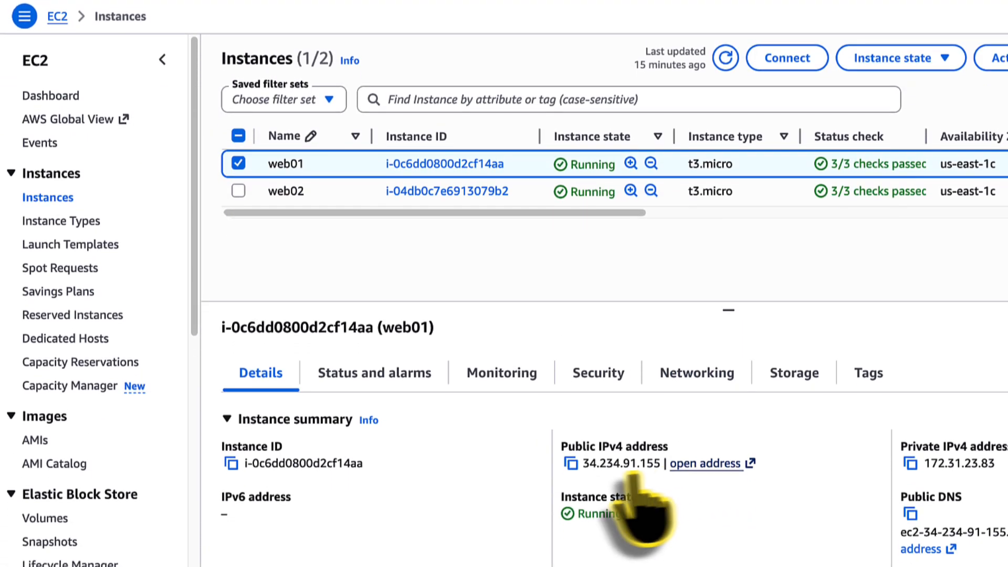
pyautogui.click(571, 434)
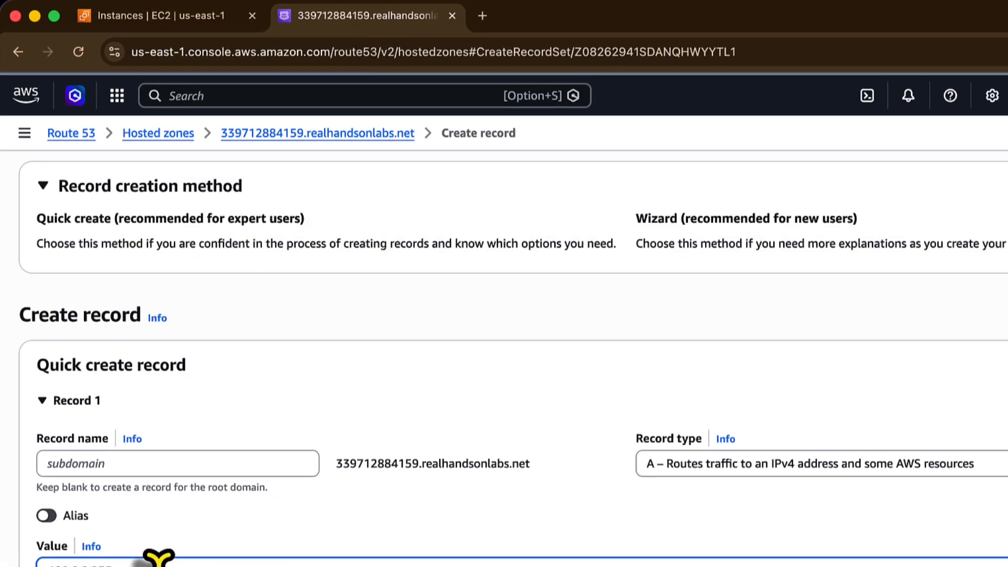
pyautogui.press('super+v')
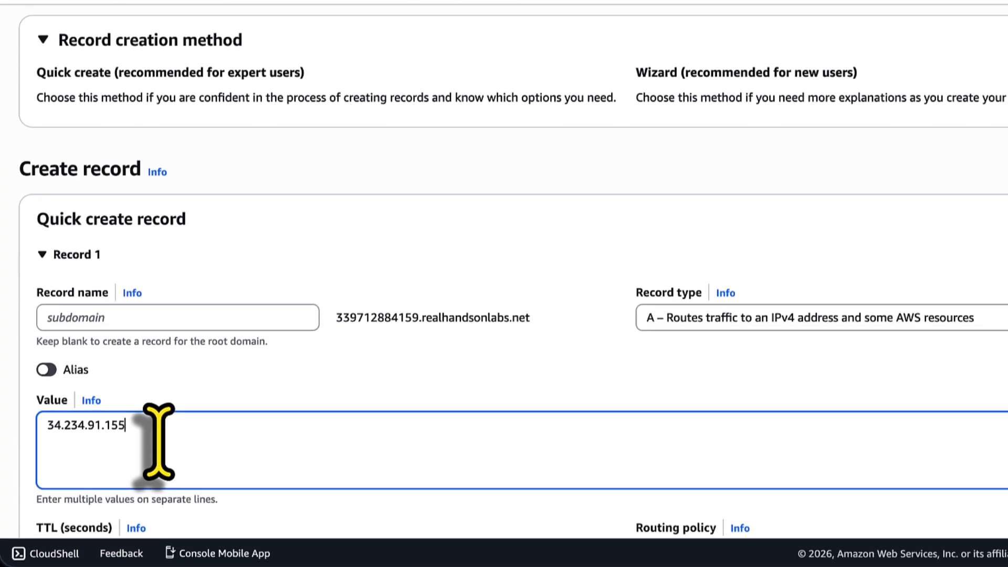
pyautogui.scroll(-3, 157, 441)
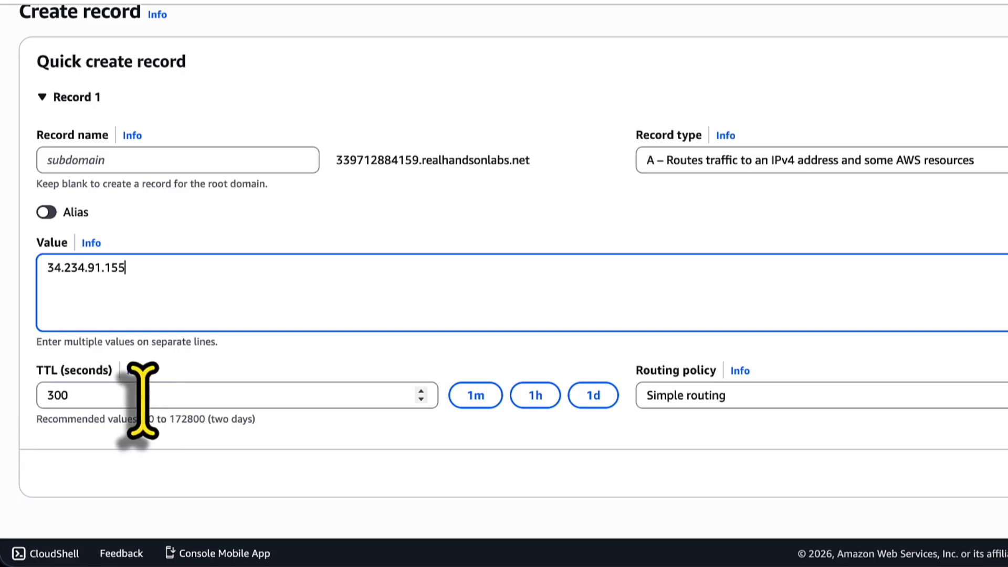
# - Set record 1's TTL to 10 seconds, its routing policy to Failover and its failover record type to Primary
pyautogui.click(142, 396)
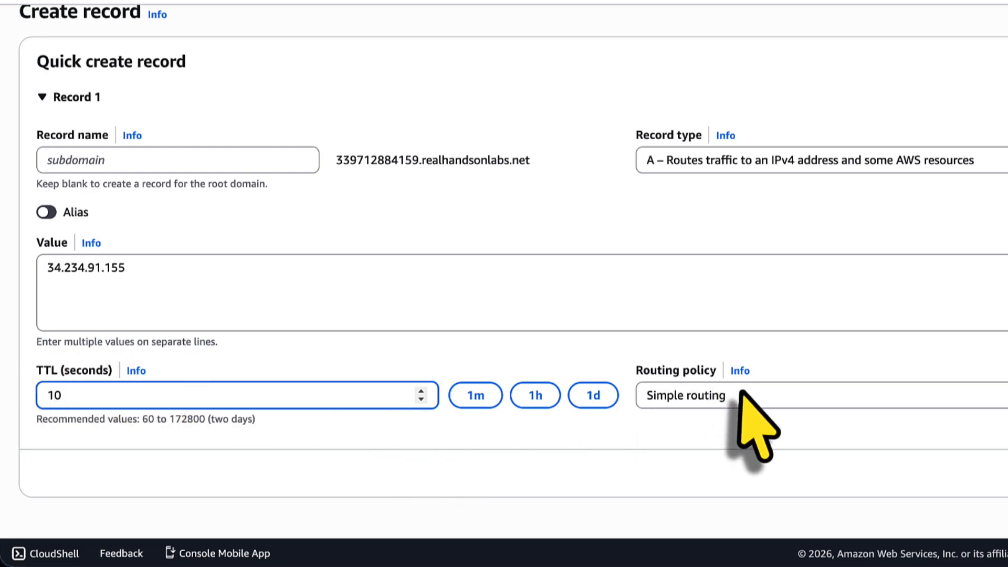
pyautogui.click(766, 396)
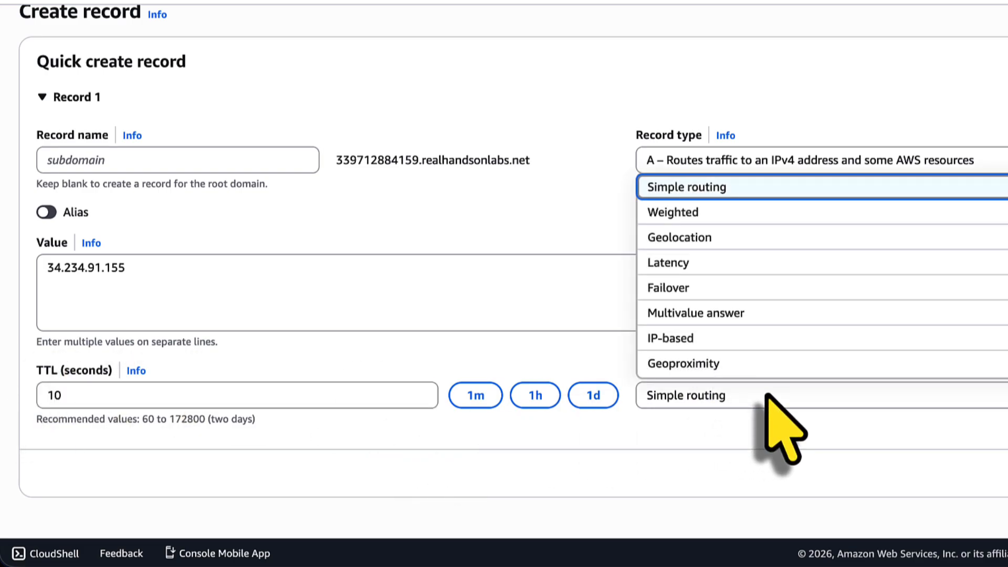
pyautogui.click(727, 286)
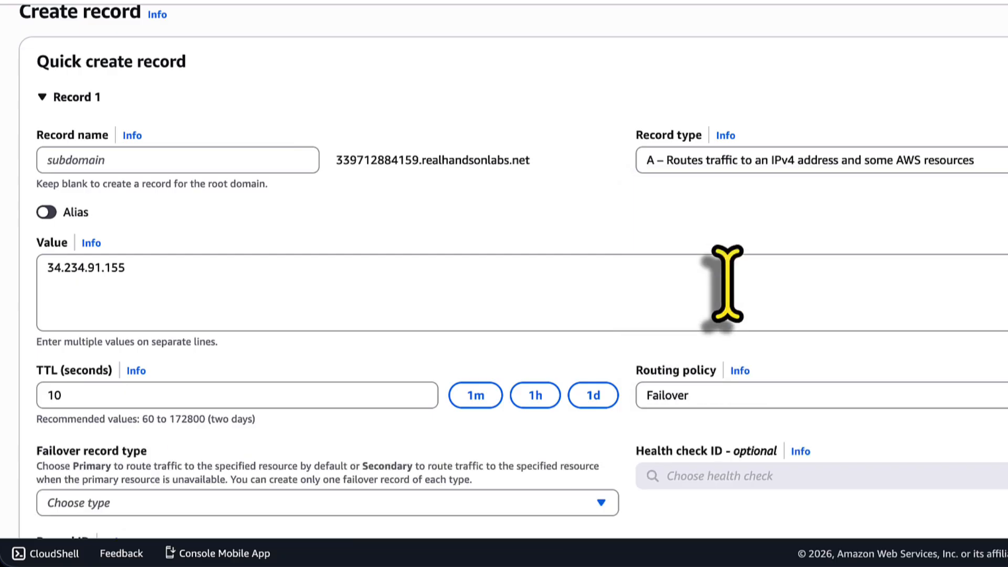
pyautogui.click(153, 504)
pyautogui.click(168, 443)
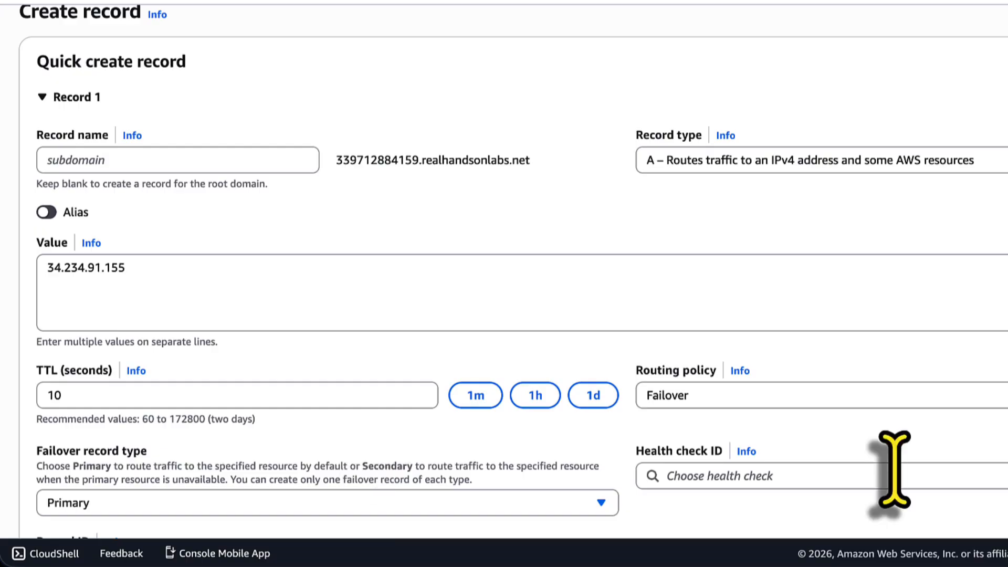
# - Assign the web01 health check to record 1 and enter 1 as its record ID
pyautogui.click(780, 470)
pyautogui.click(732, 410)
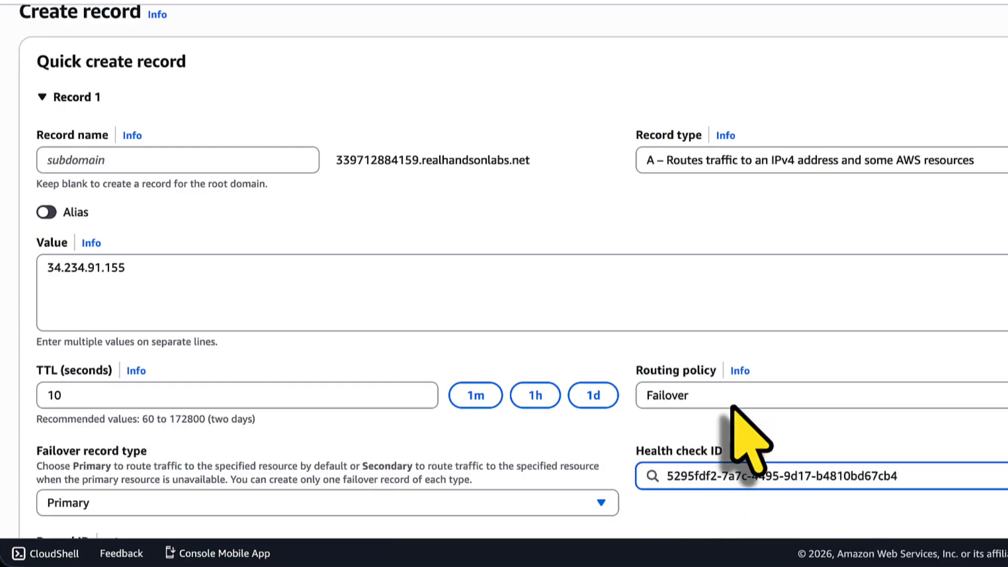
pyautogui.scroll(-4, 742, 439)
pyautogui.click(132, 353)
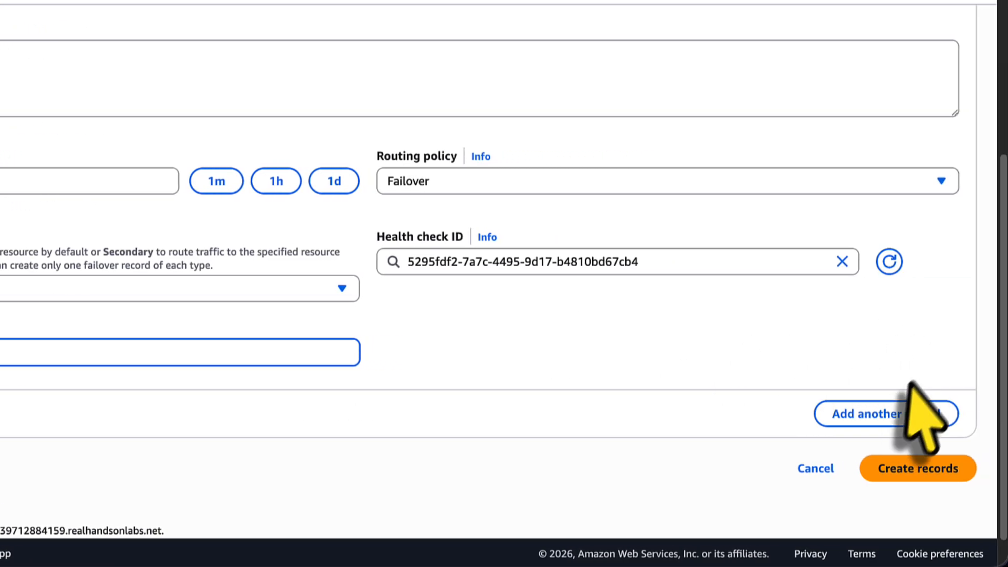
# - Add a second type A record and enter web02's public IPv4 address, 52.91.176.99, copied from EC2, as its value
pyautogui.click(892, 417)
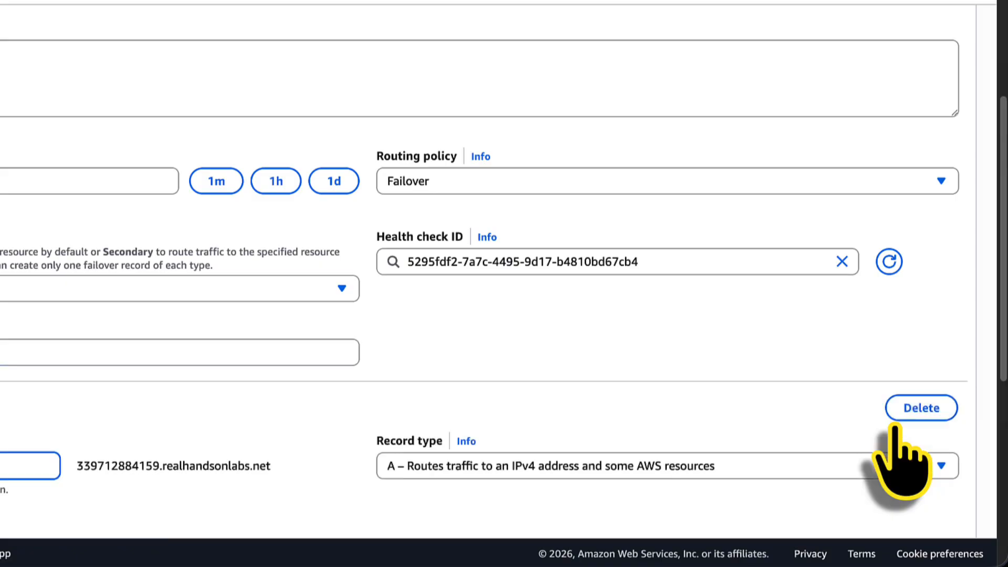
pyautogui.scroll(-1, 628, 402)
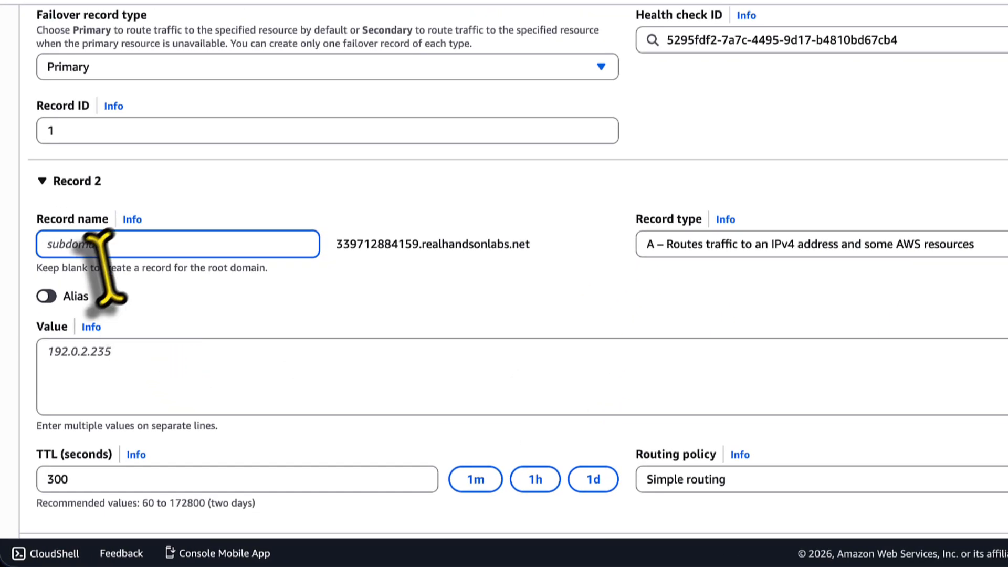
pyautogui.click(754, 241)
pyautogui.click(677, 276)
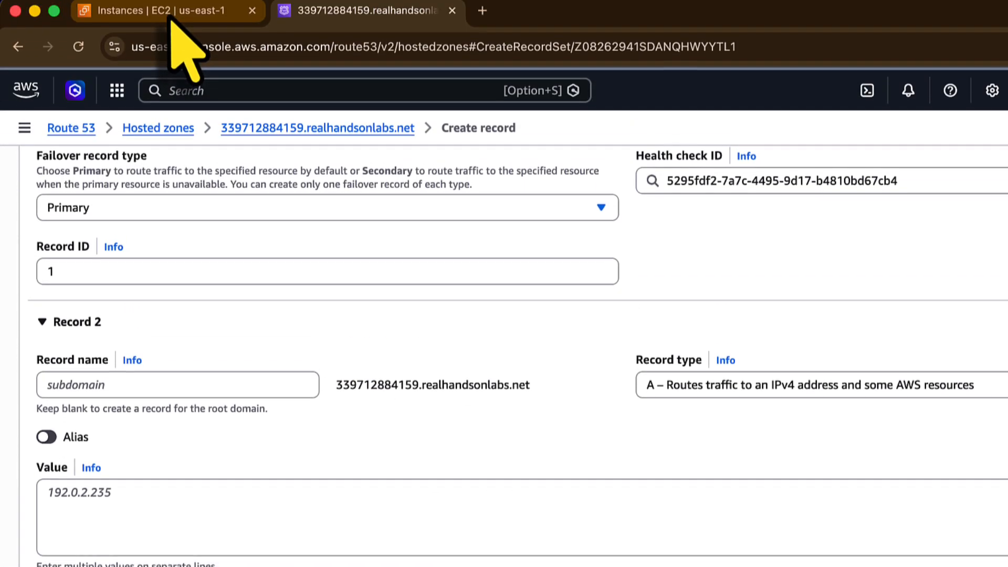
pyautogui.click(168, 14)
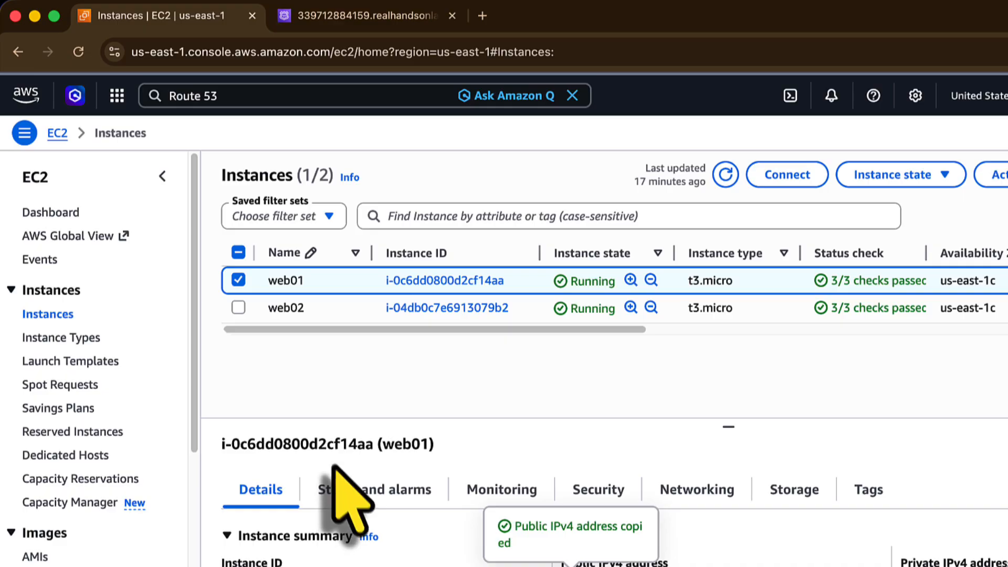
pyautogui.click(238, 281)
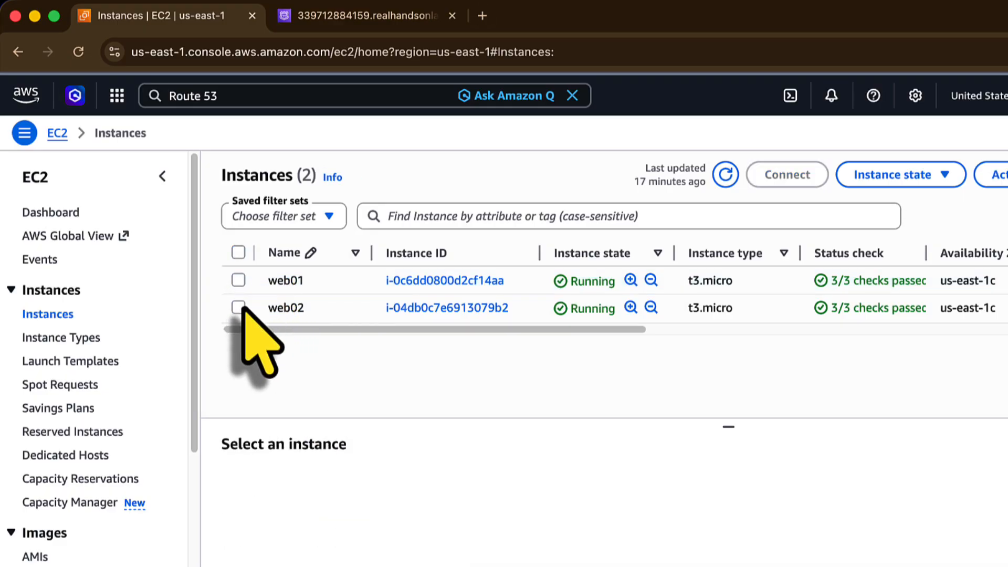
pyautogui.click(238, 307)
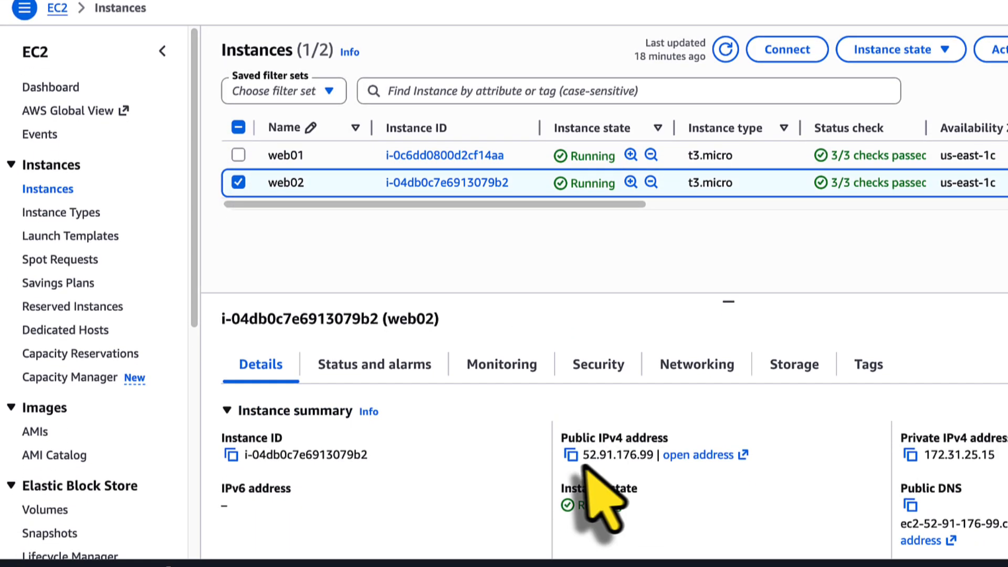
pyautogui.click(570, 434)
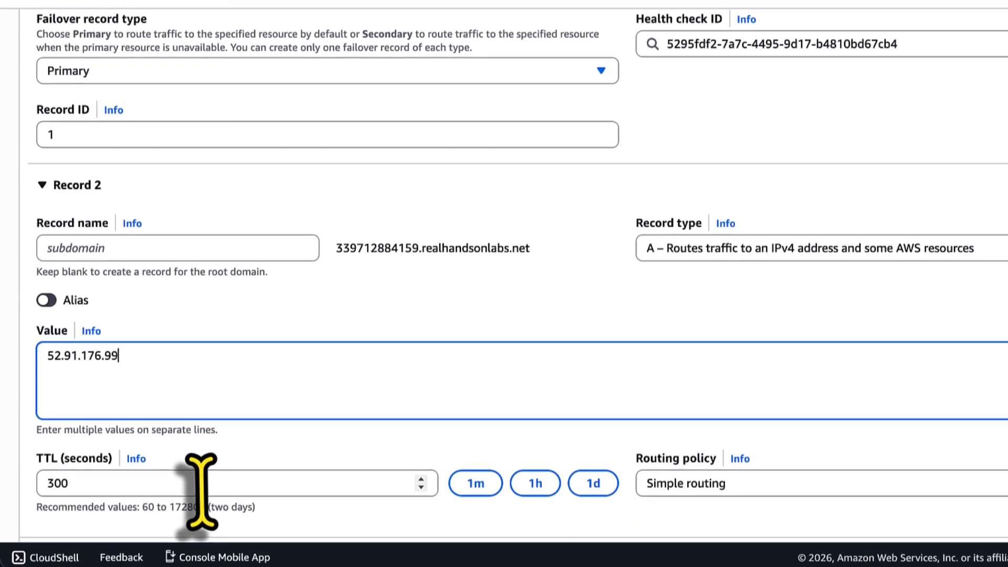
# - Set record 2's TTL to 10 seconds and its routing policy to Failover
pyautogui.moveTo(174, 482); pyautogui.dragTo(10, 462)
pyautogui.write('1')
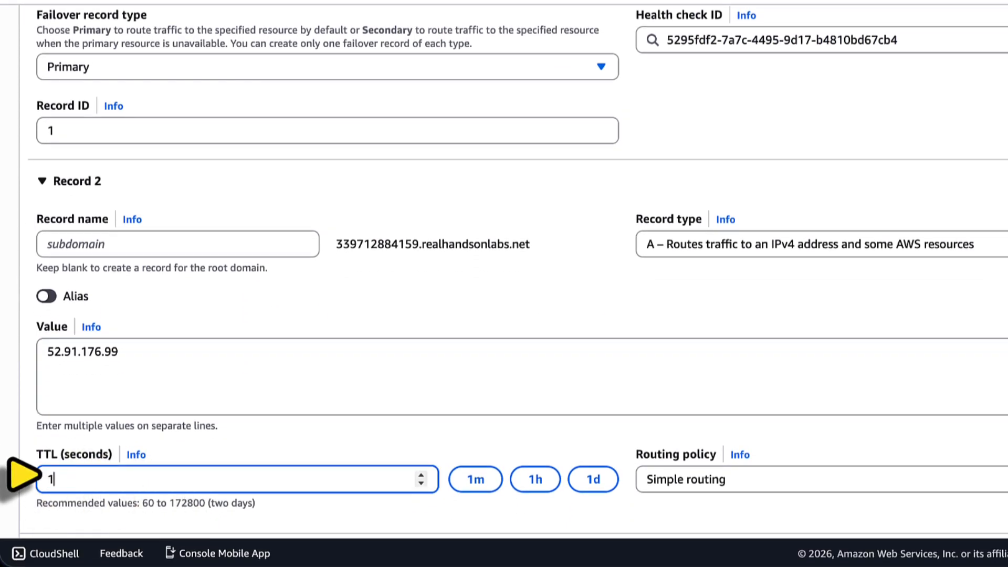
pyautogui.write('0')
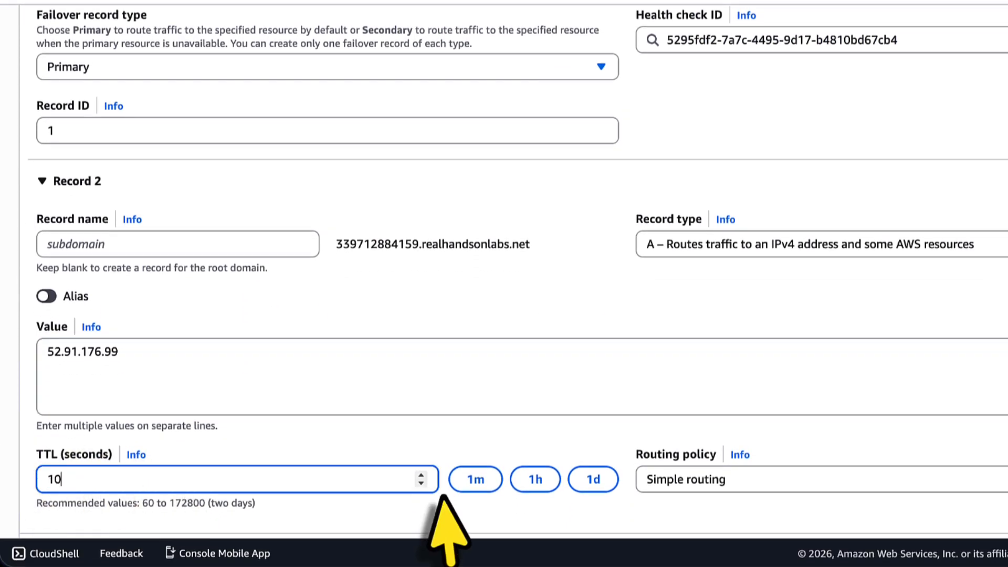
pyautogui.click(716, 480)
pyautogui.click(688, 374)
pyautogui.scroll(-5, 450, 371)
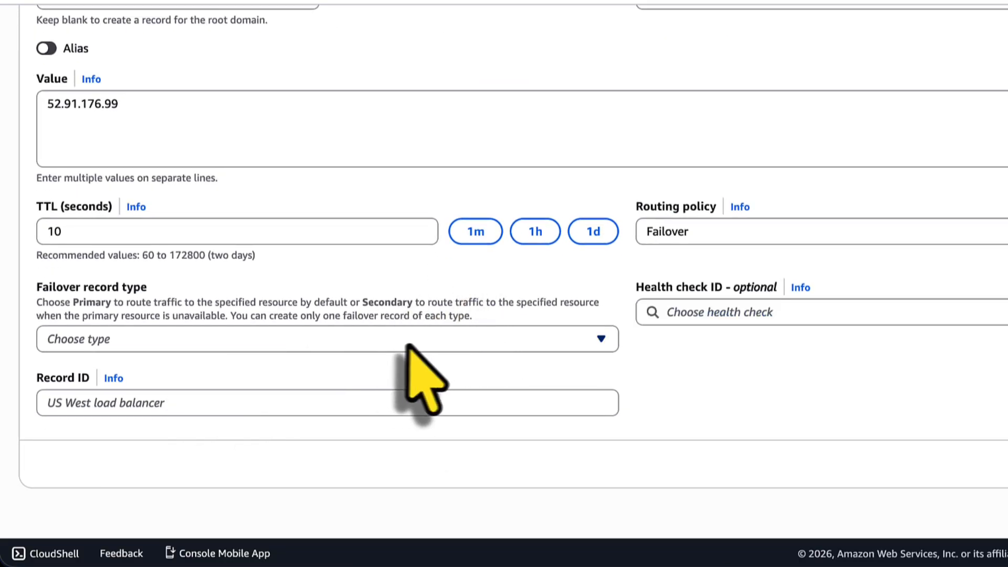
# - Make record 2 the Secondary failover record with the web02 health check and record ID 2, and create both records
pyautogui.click(357, 342)
pyautogui.click(254, 423)
pyautogui.click(763, 315)
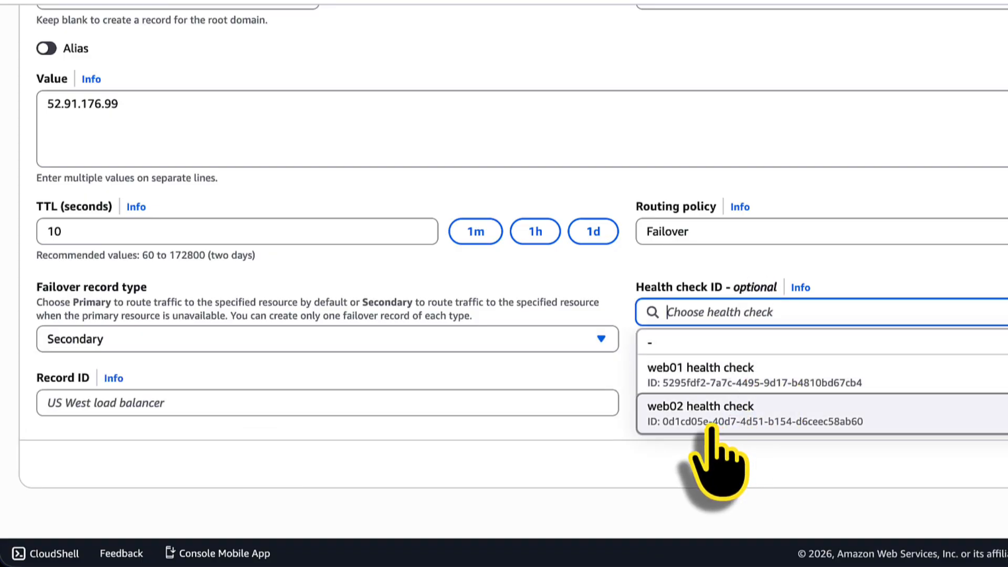
pyautogui.click(711, 417)
pyautogui.scroll(-2, 698, 436)
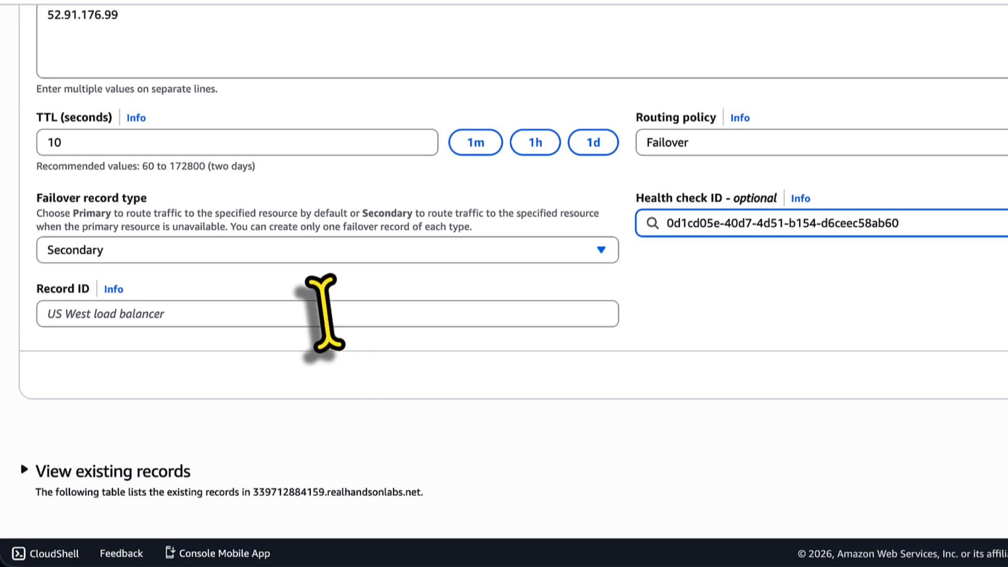
pyautogui.click(325, 314)
pyautogui.write('2')
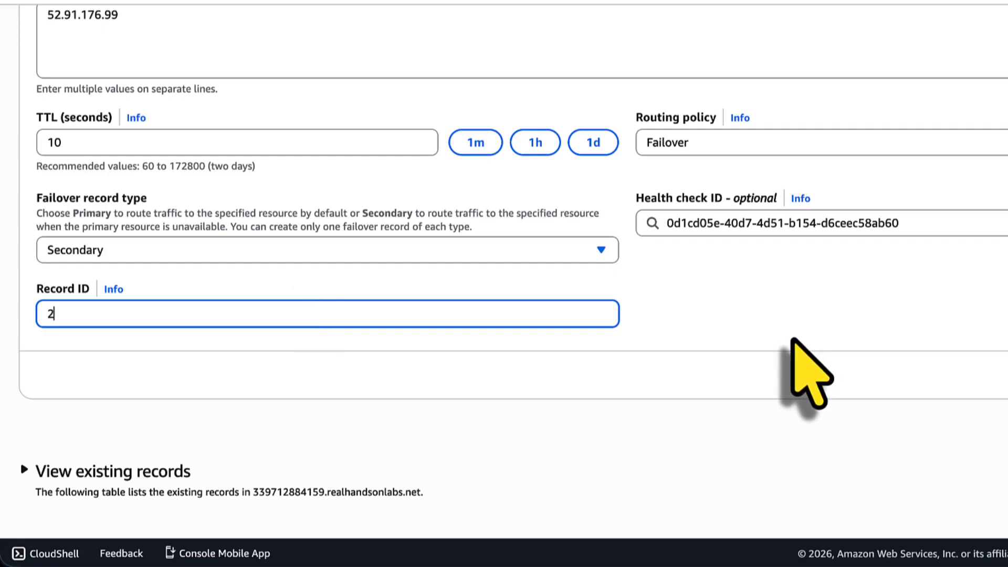
pyautogui.click(916, 429)
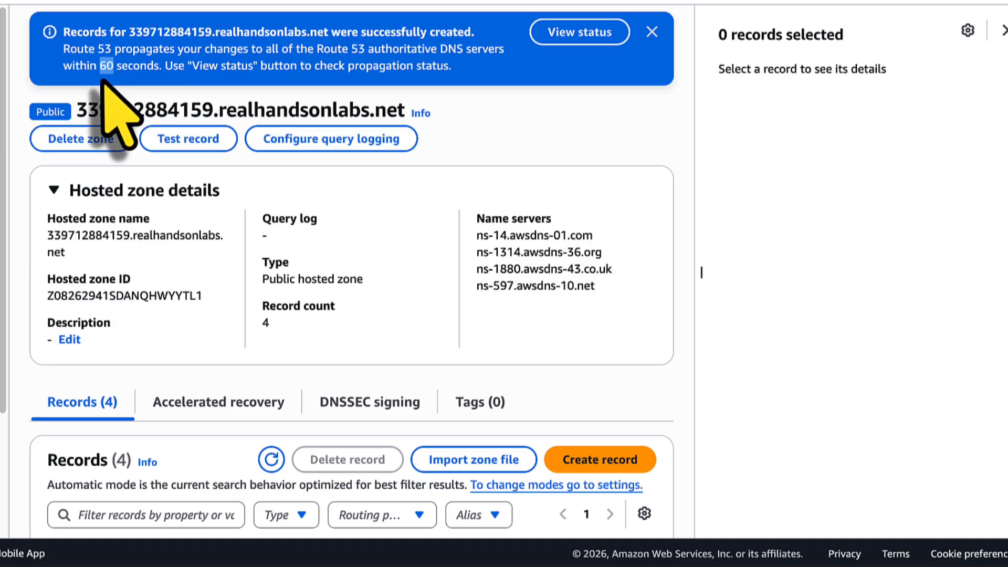
# - Copy the hosted zone's domain name and open it in a new browser tab to check which server responds
pyautogui.doubleClick(111, 111)
pyautogui.moveTo(110, 111); pyautogui.dragTo(409, 105)
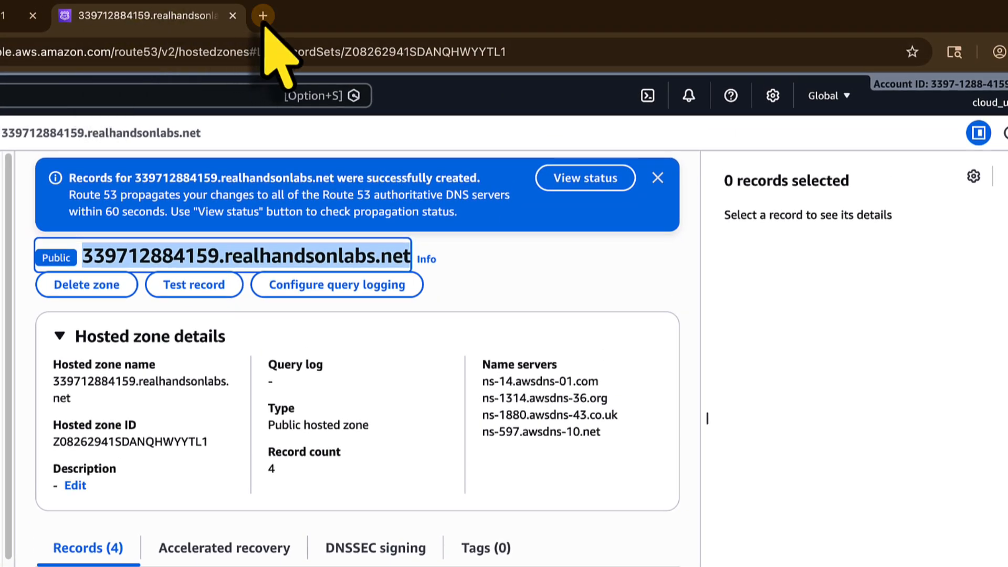
pyautogui.click(263, 16)
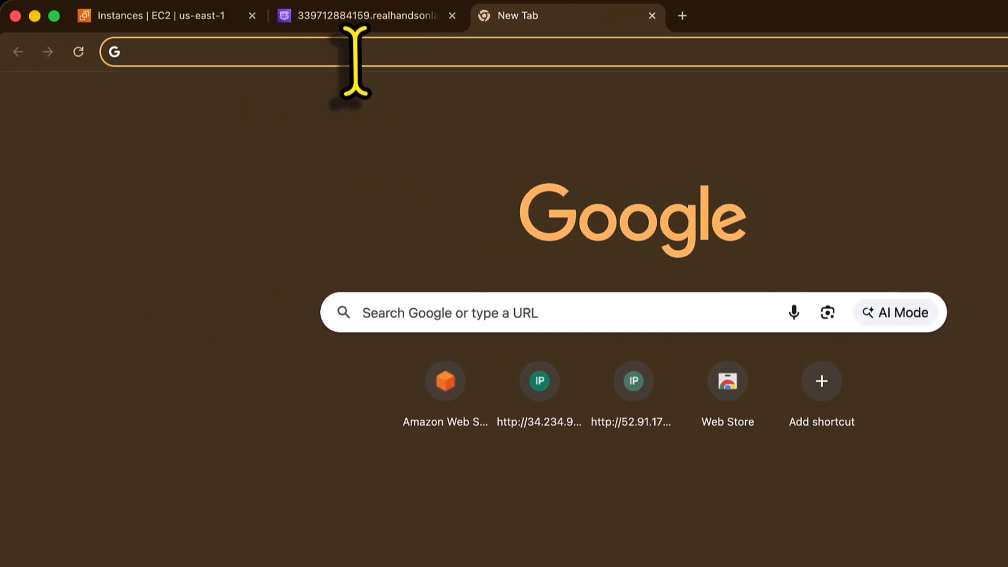
pyautogui.press('super+v')
pyautogui.press('Return')
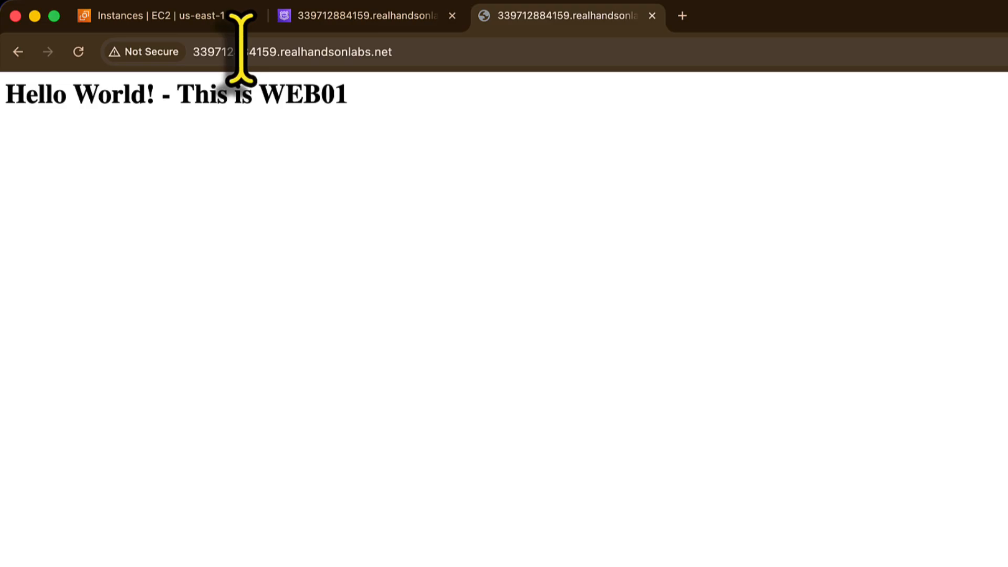
# - Stop only the web01 instance in EC2 and refresh the instance list to check its state
pyautogui.click(191, 19)
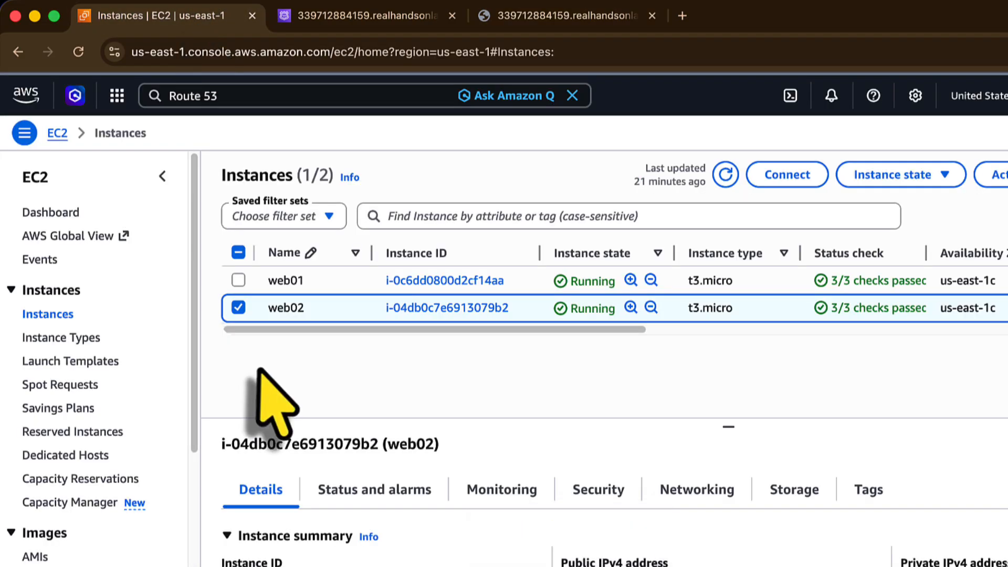
pyautogui.click(238, 308)
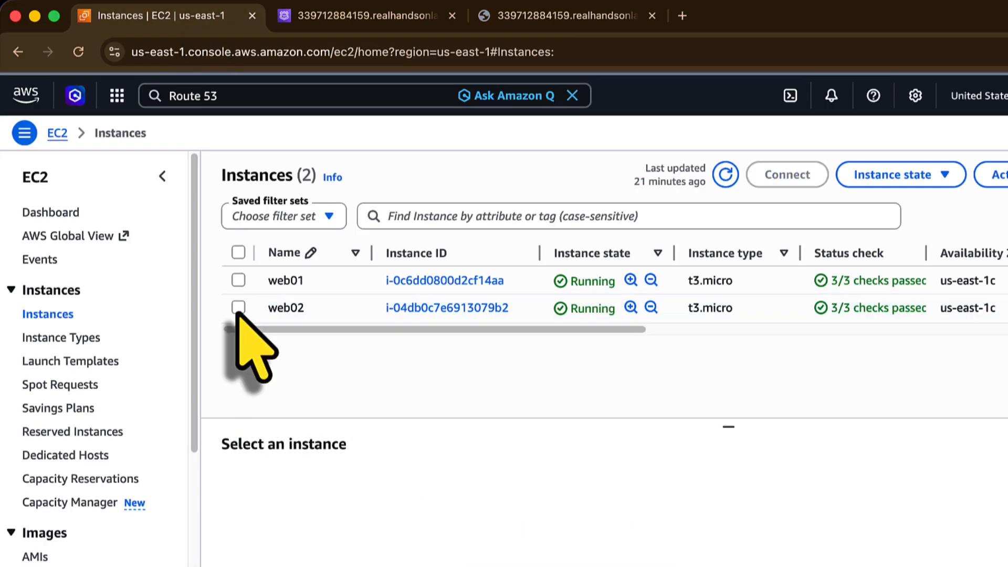
pyautogui.click(238, 279)
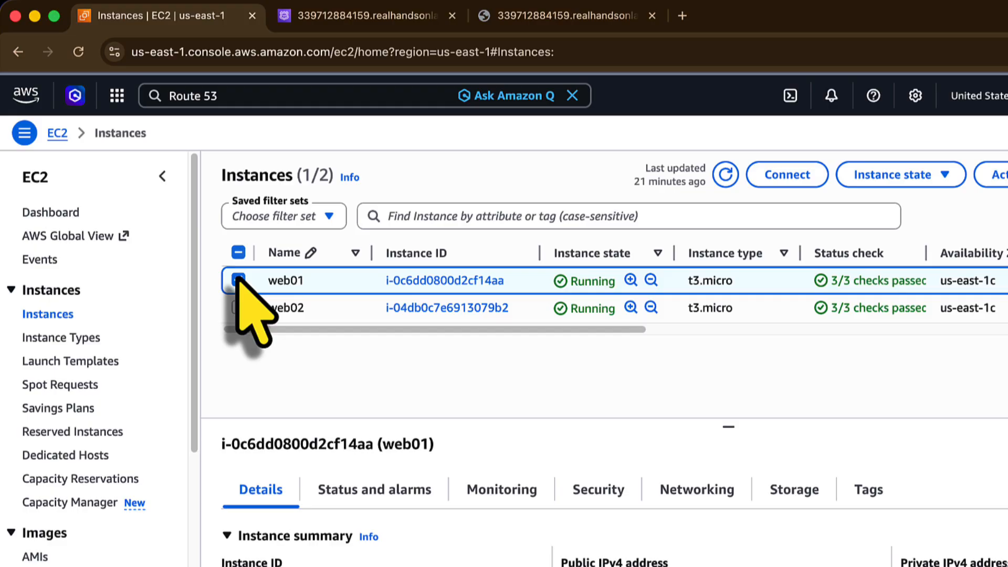
pyautogui.click(938, 181)
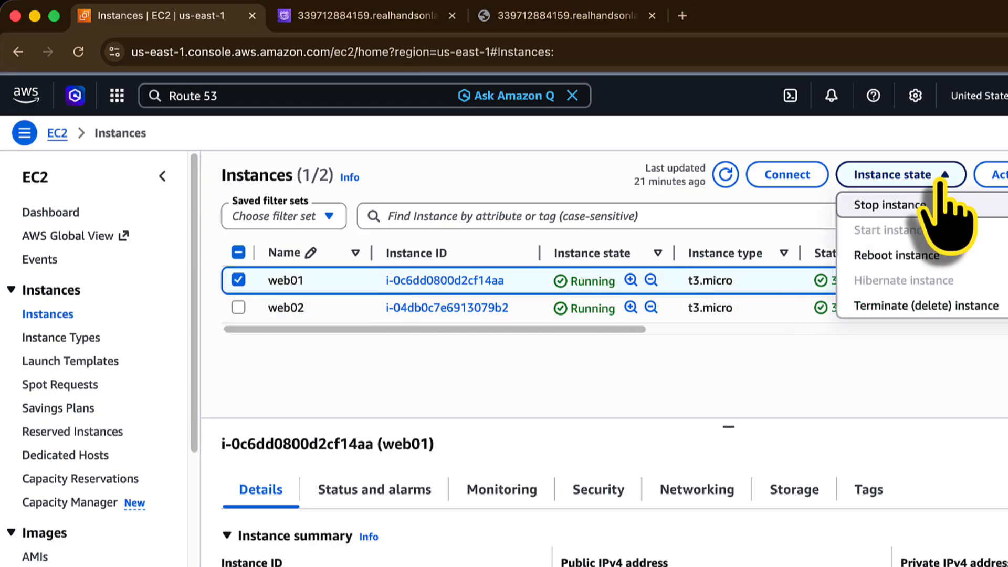
pyautogui.click(918, 206)
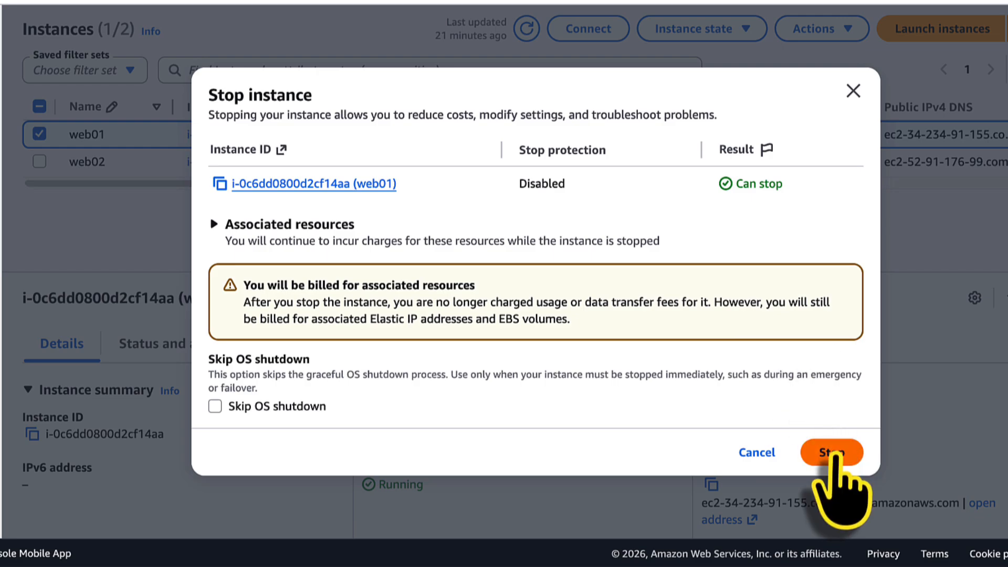
pyautogui.click(951, 540)
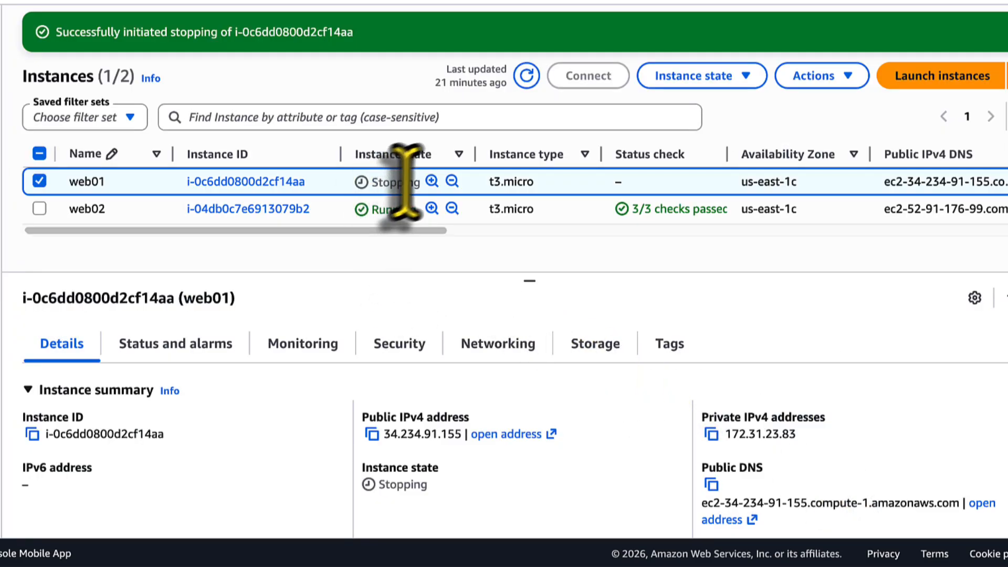
pyautogui.click(527, 76)
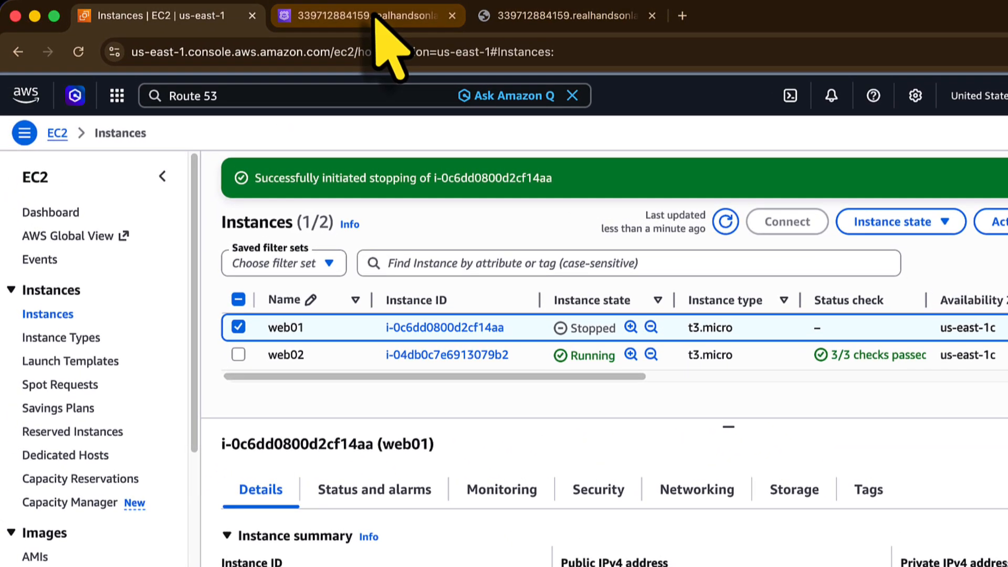
# - Open the Route 53 health checks list and refresh it to check the current status of web01 and web02
pyautogui.click(377, 19)
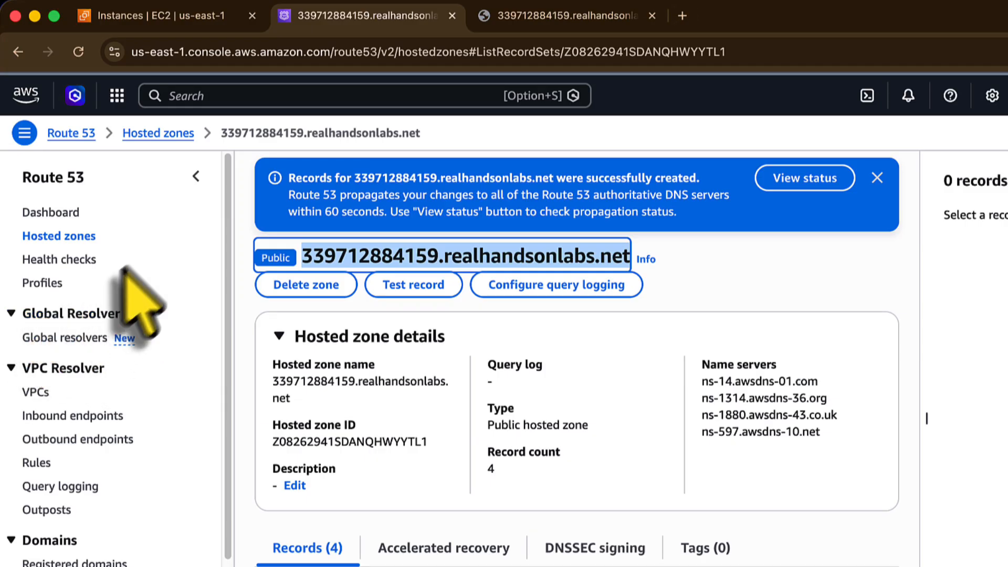
pyautogui.click(62, 260)
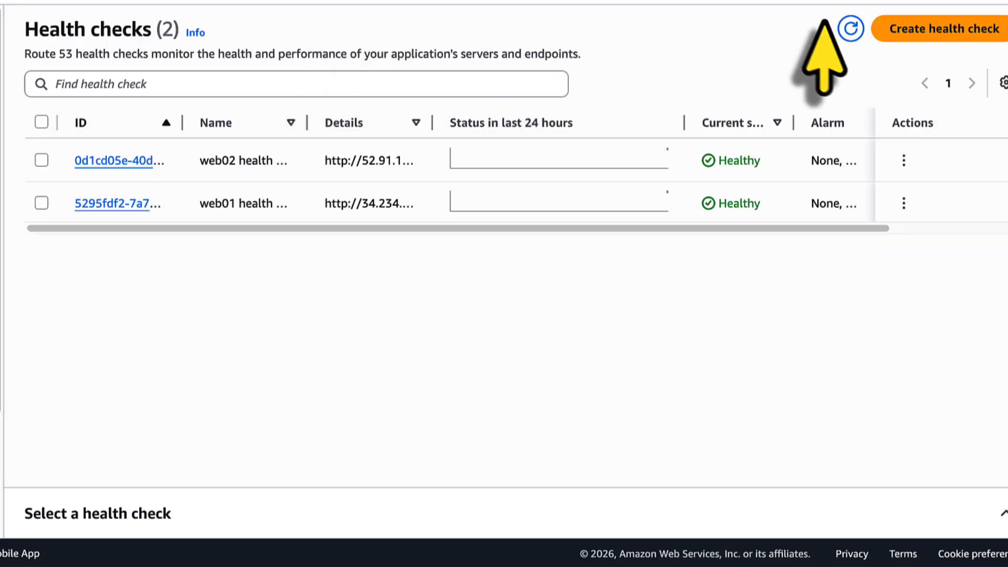
pyautogui.click(850, 28)
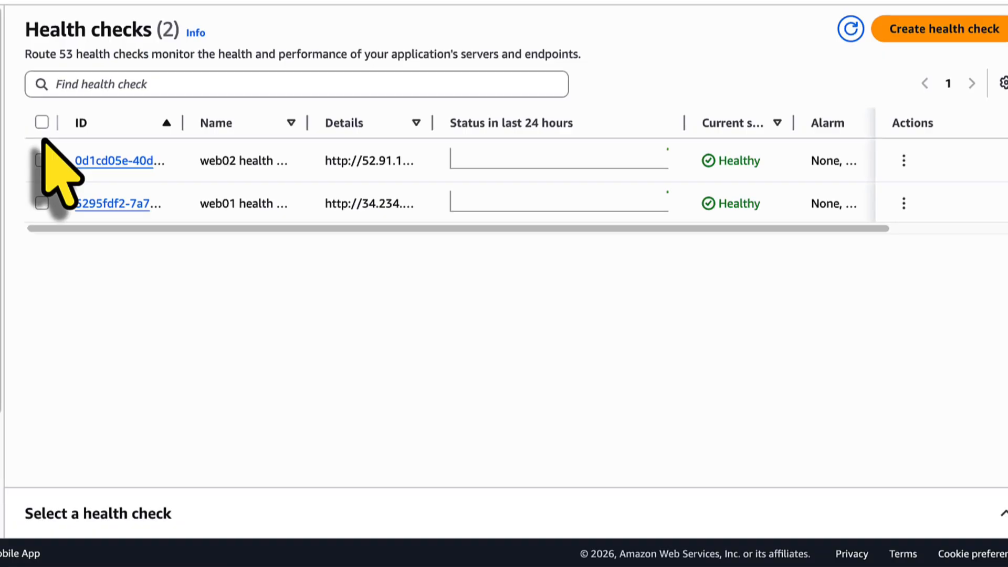
pyautogui.click(41, 203)
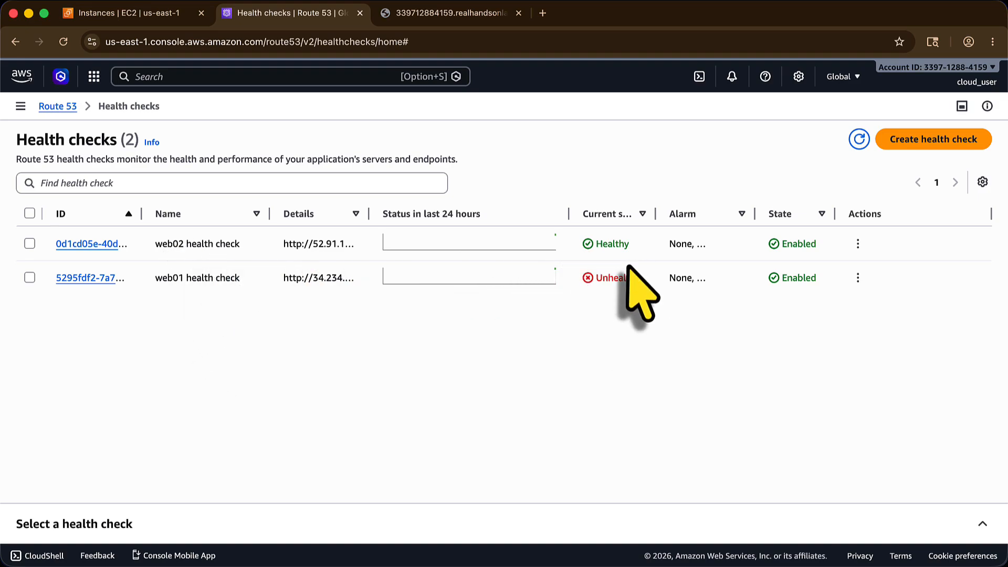
# - Reload the website at the hosted zone's domain to check which server responds with web01 stopped
pyautogui.click(436, 21)
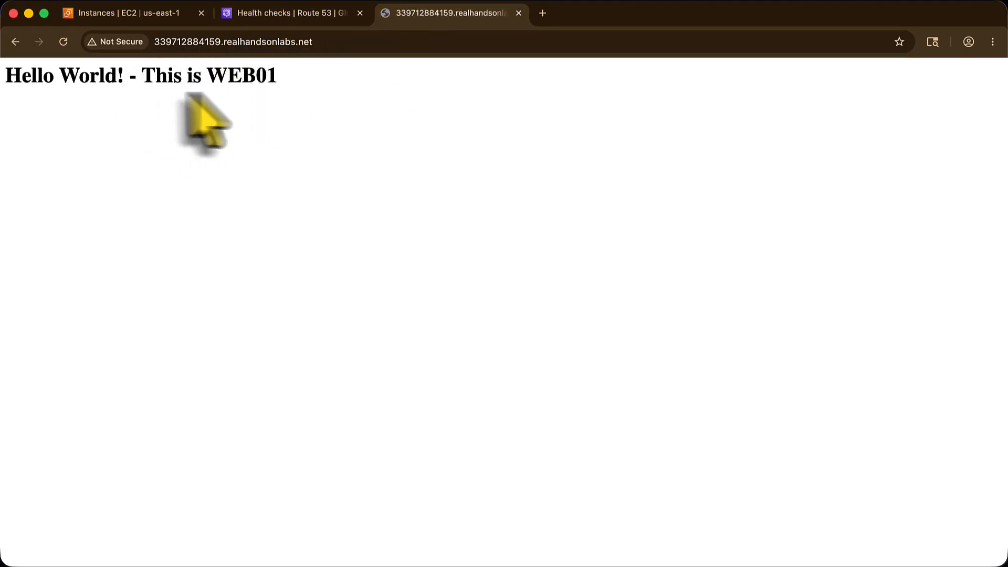
pyautogui.click(64, 42)
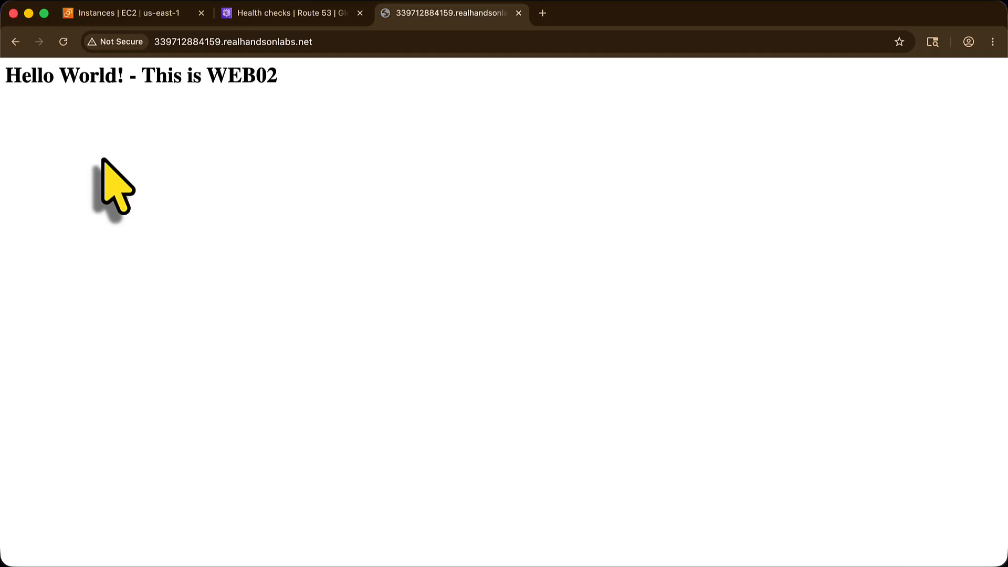